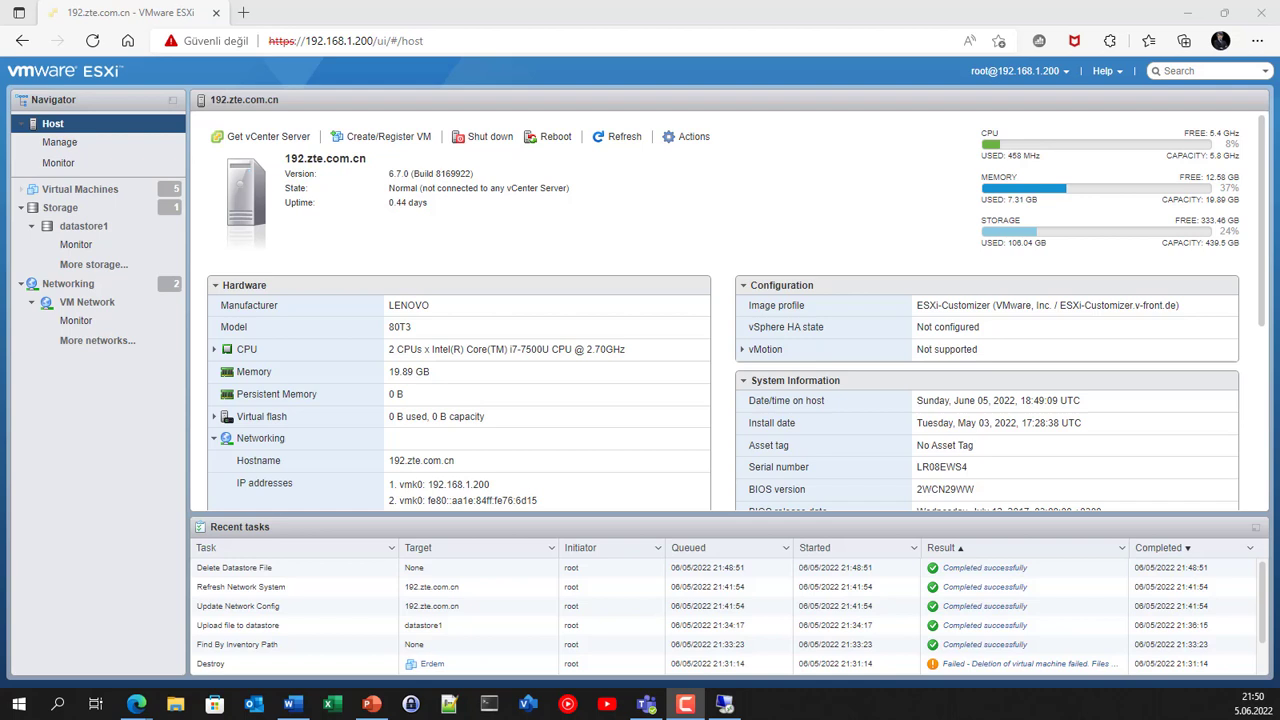
Step: Show the VM Network port group's vSwitch topology and security policy from Networking
left_click(84, 286)
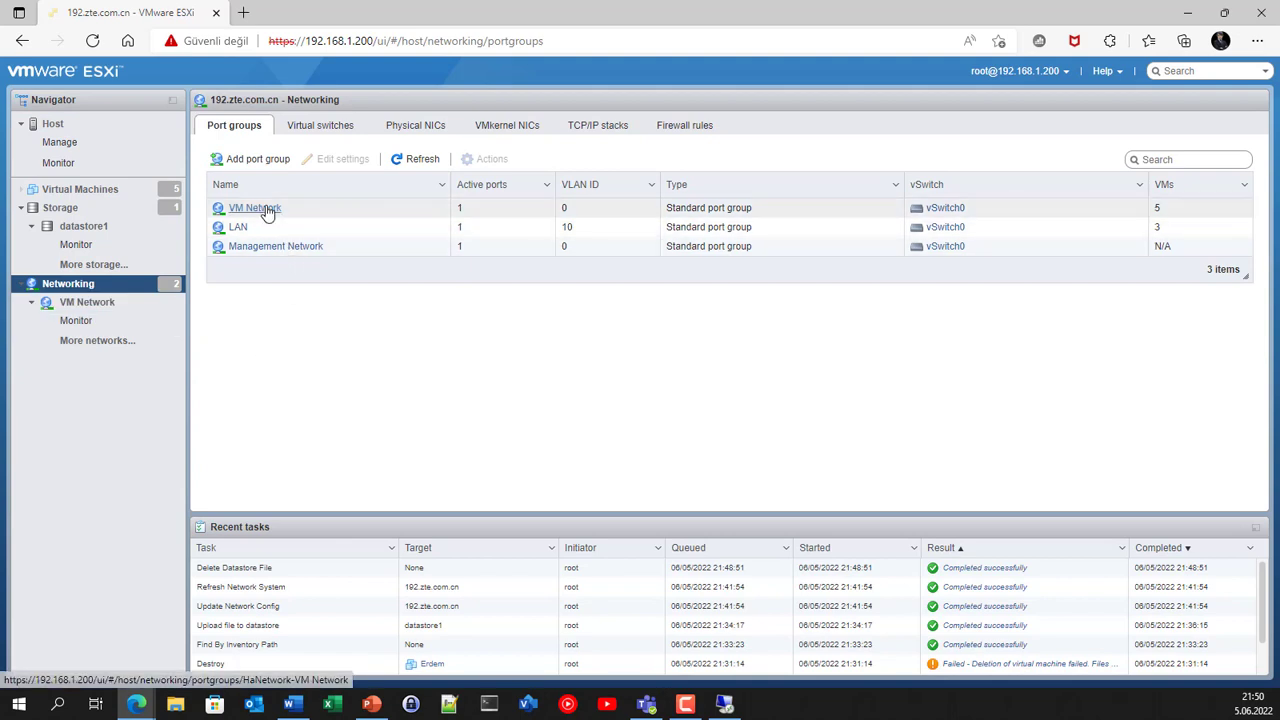
left_click(266, 209)
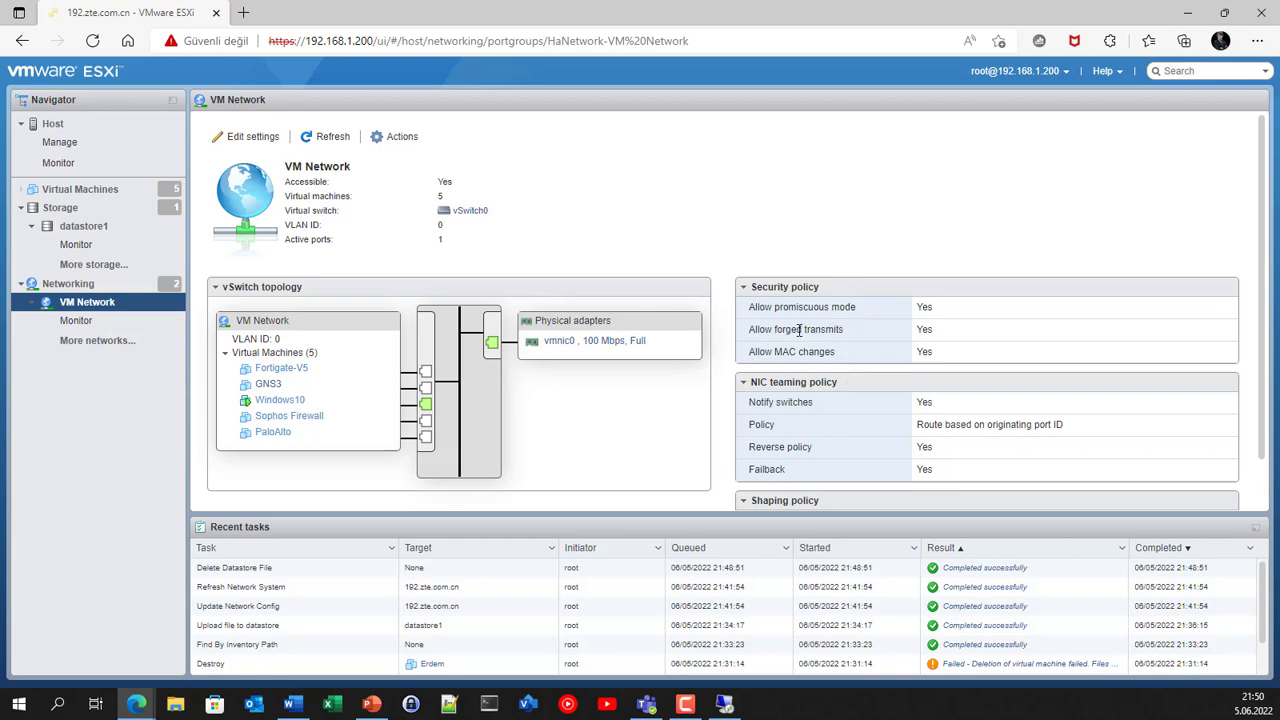
Step: Inspect VM Network's security settings without saving, then list the five virtual machines
left_click(250, 136)
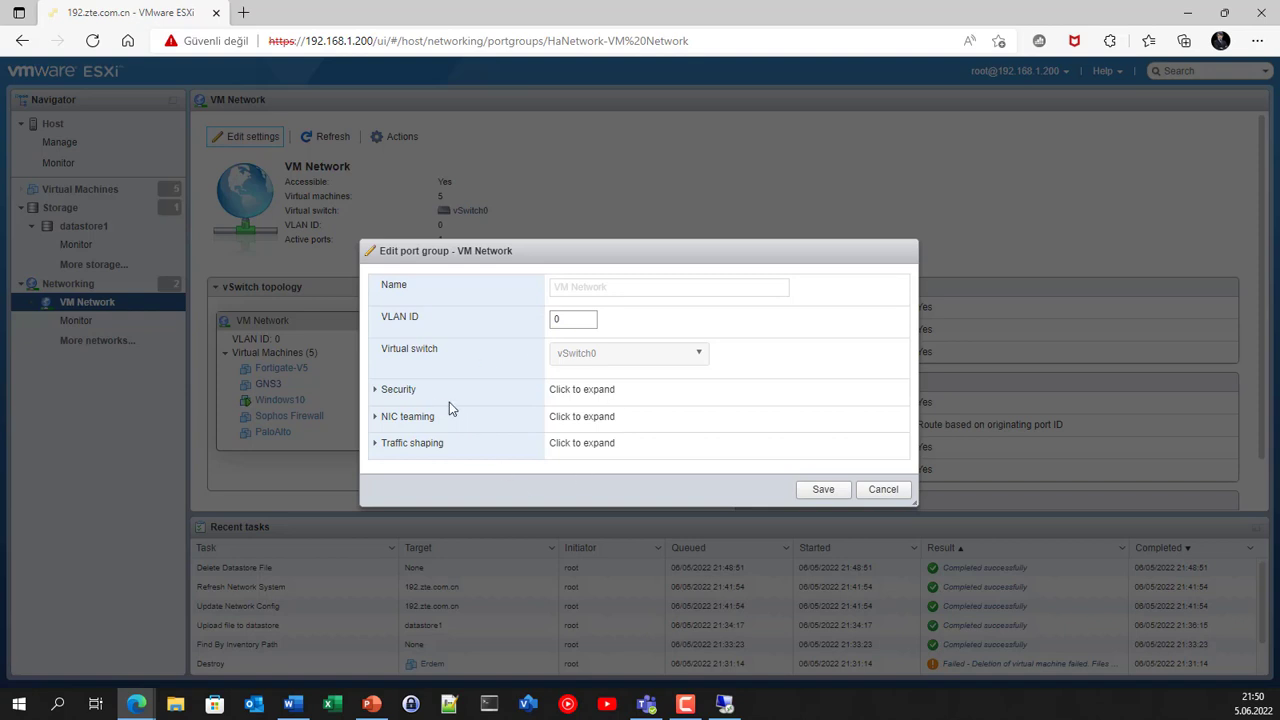
left_click(391, 390)
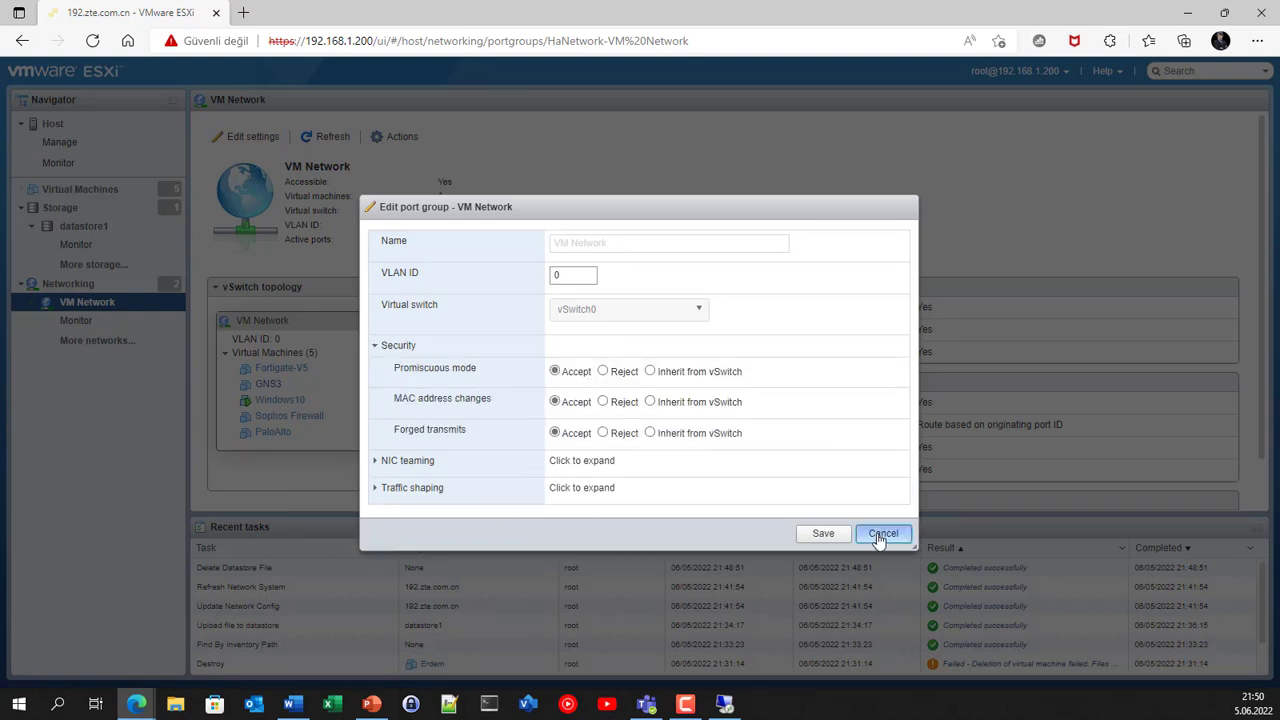
left_click(880, 536)
left_click(73, 194)
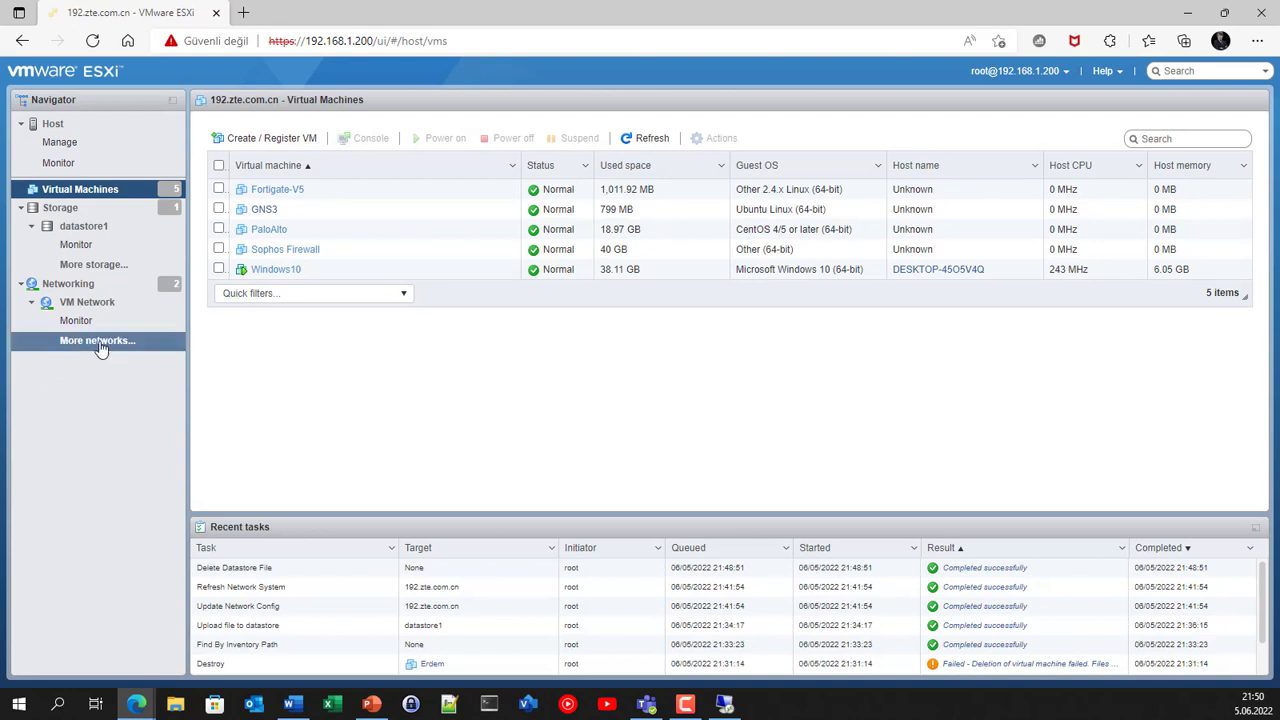
Step: Browse datastore1 into its empty ISO folder and begin an upload there
left_click(60, 212)
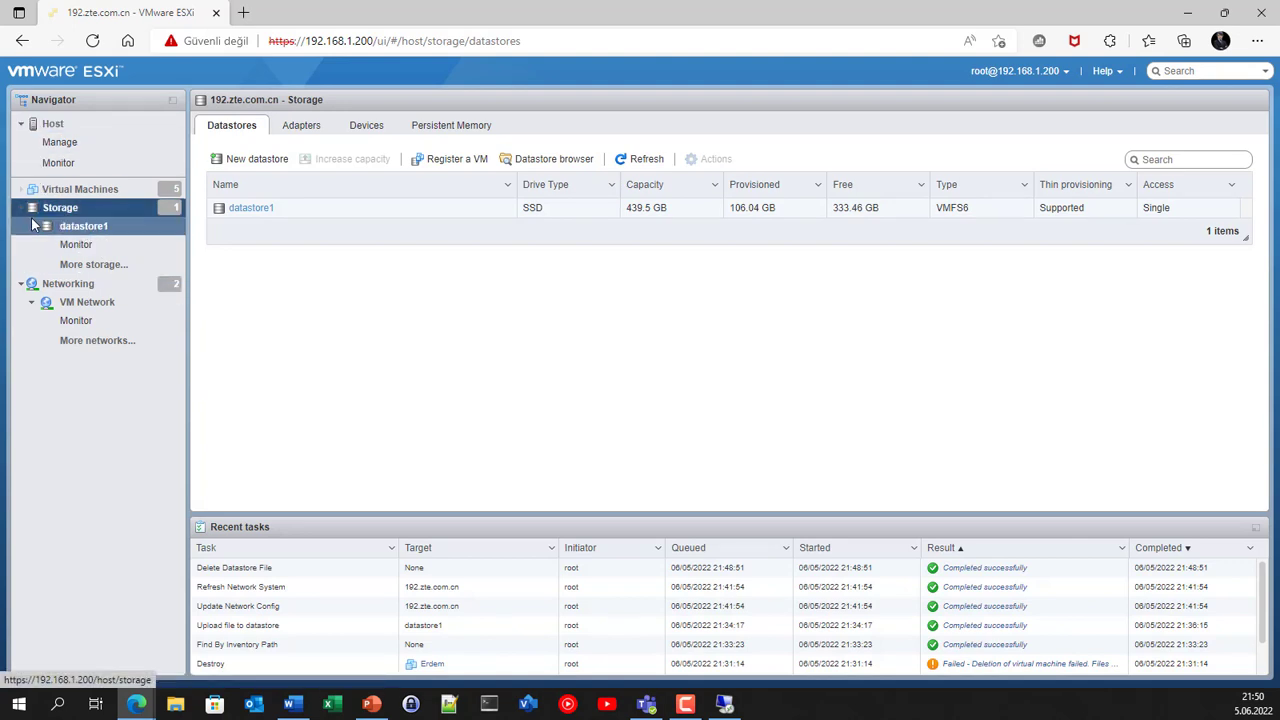
left_click(252, 209)
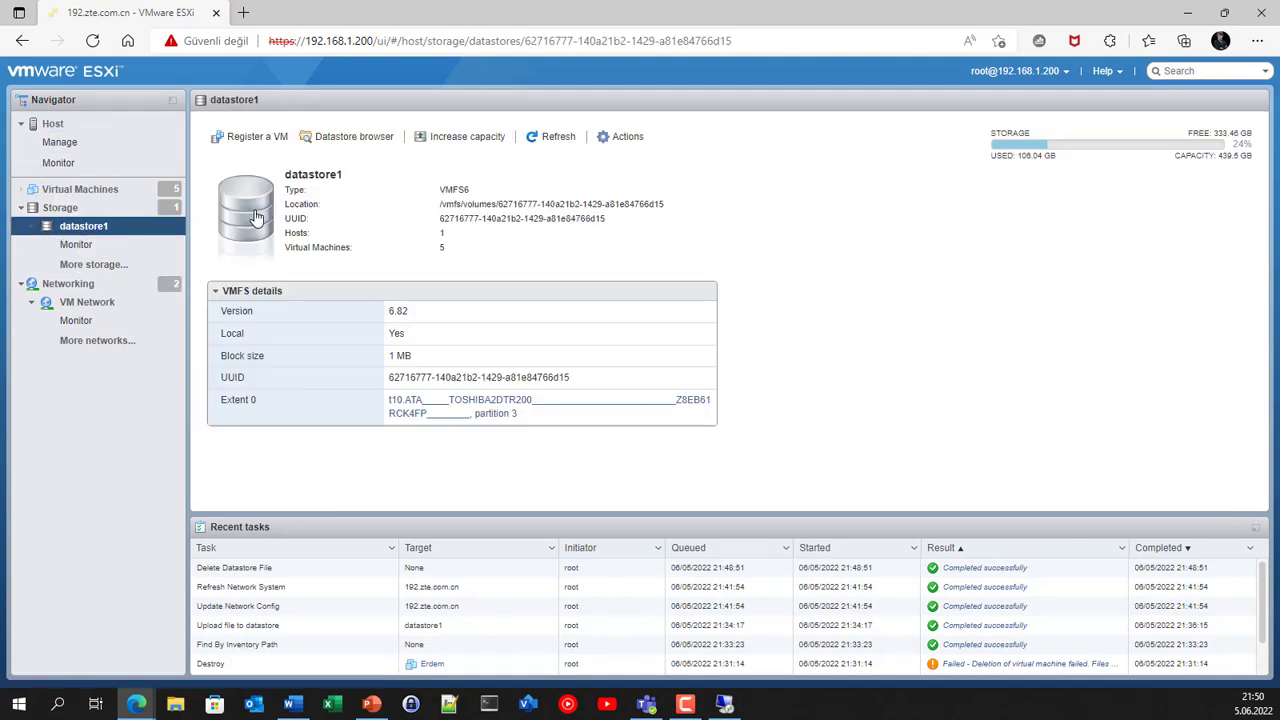
left_click(354, 138)
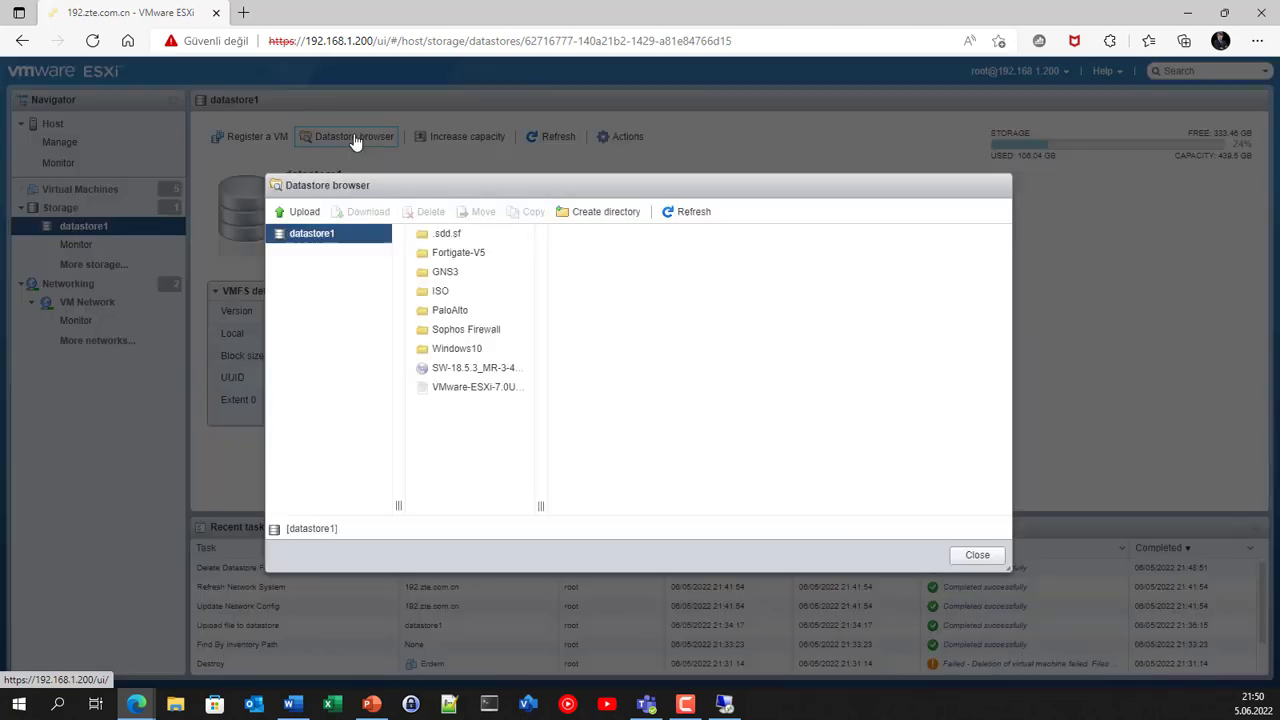
left_click(449, 296)
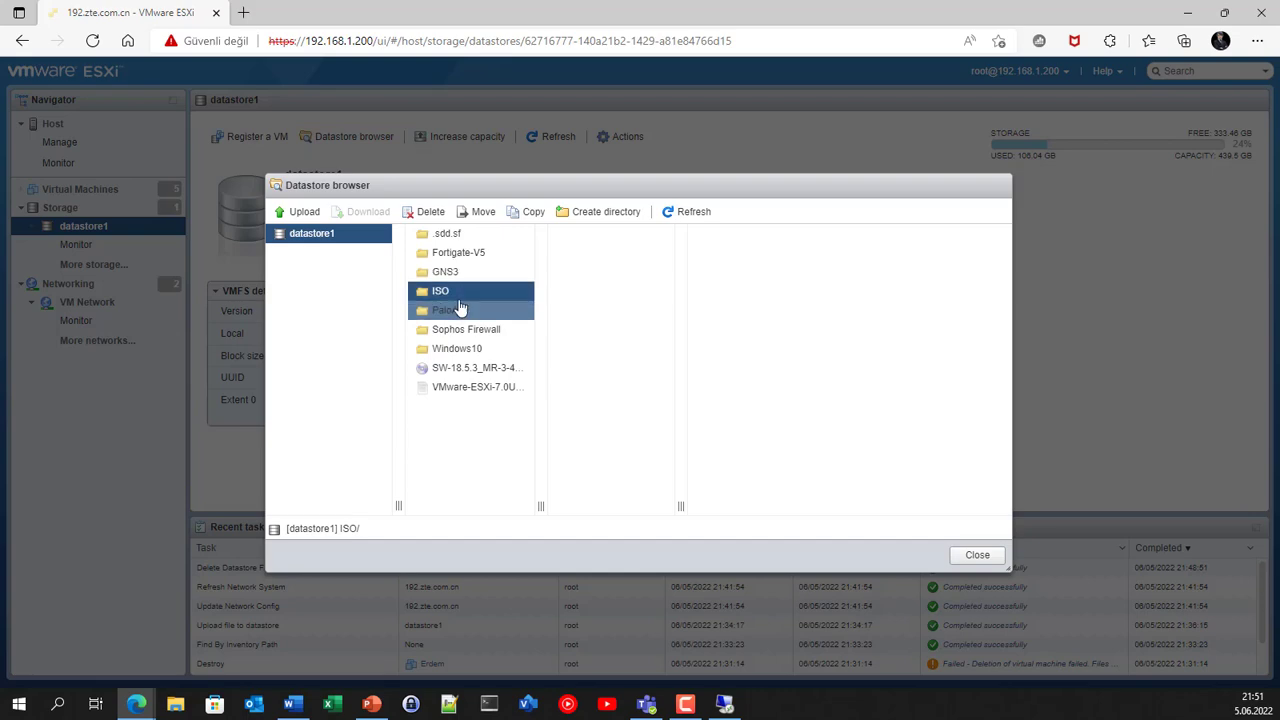
left_click(304, 212)
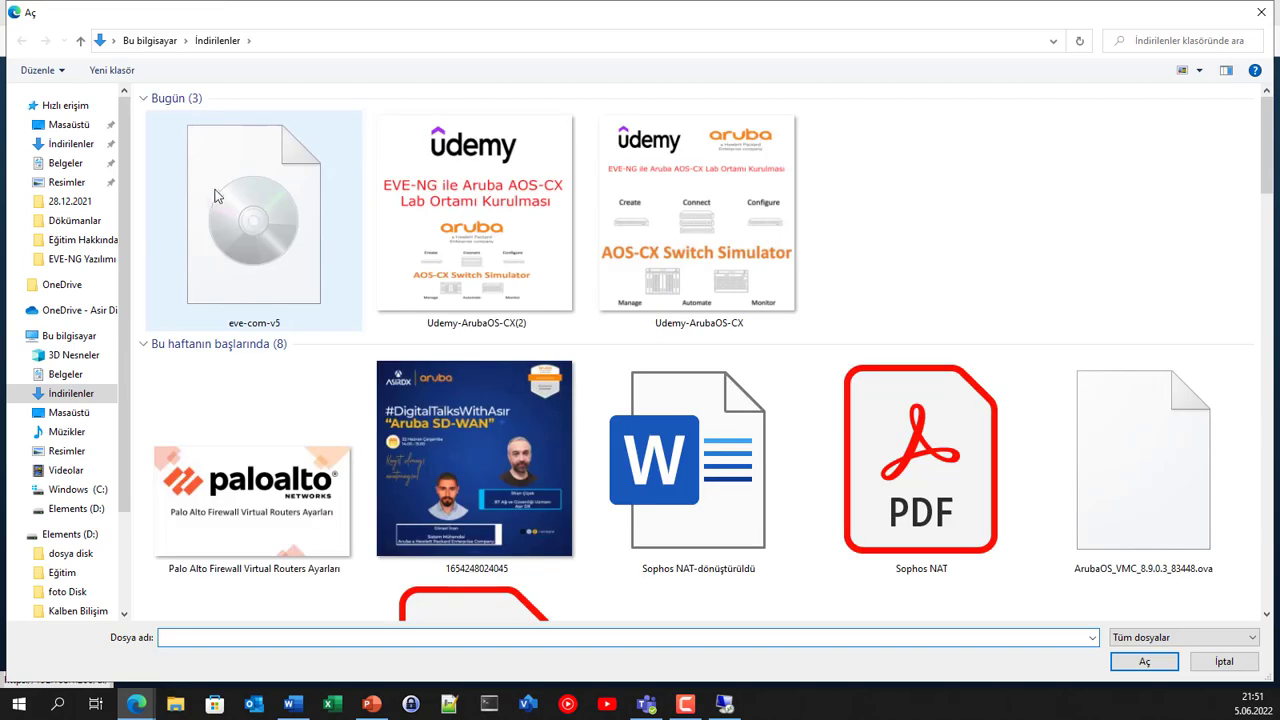
Step: Upload eve-com-v5 from Downloads into datastore1's ISO folder as eve-com-v5.iso
double_click(246, 206)
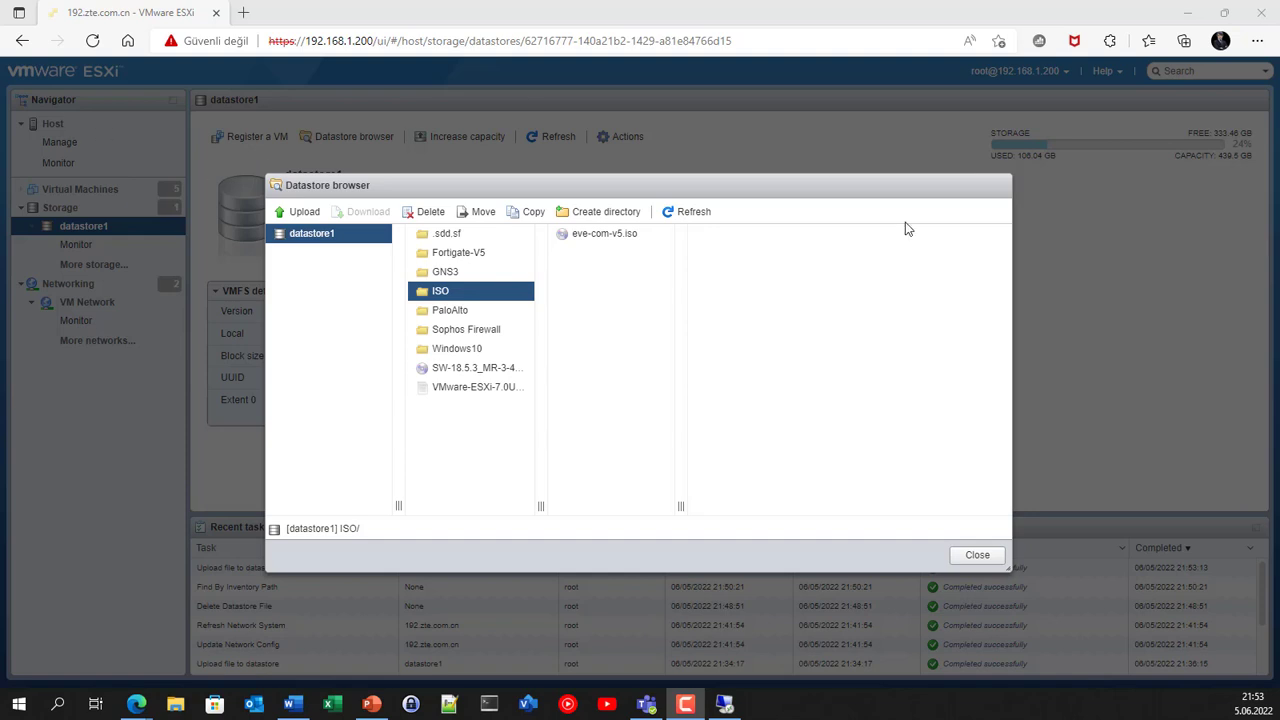
Step: Close the datastore browser and start creating a brand-new virtual machine
left_click(977, 555)
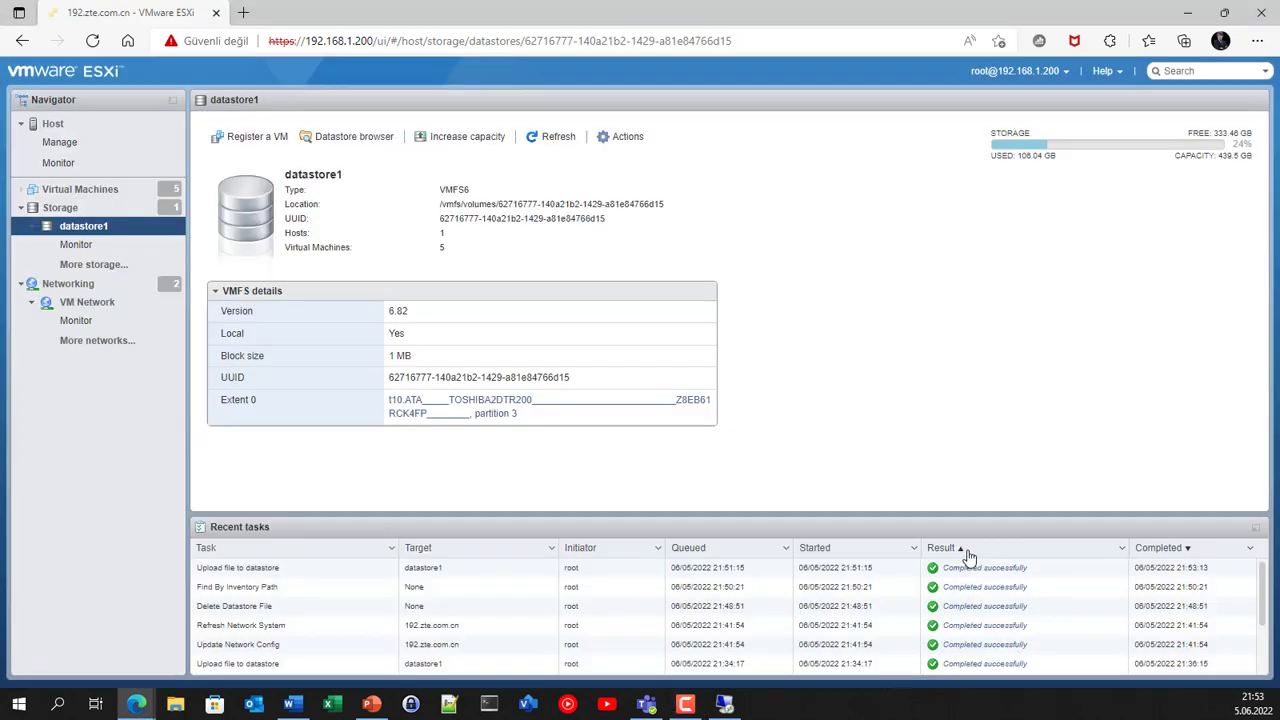
left_click(82, 193)
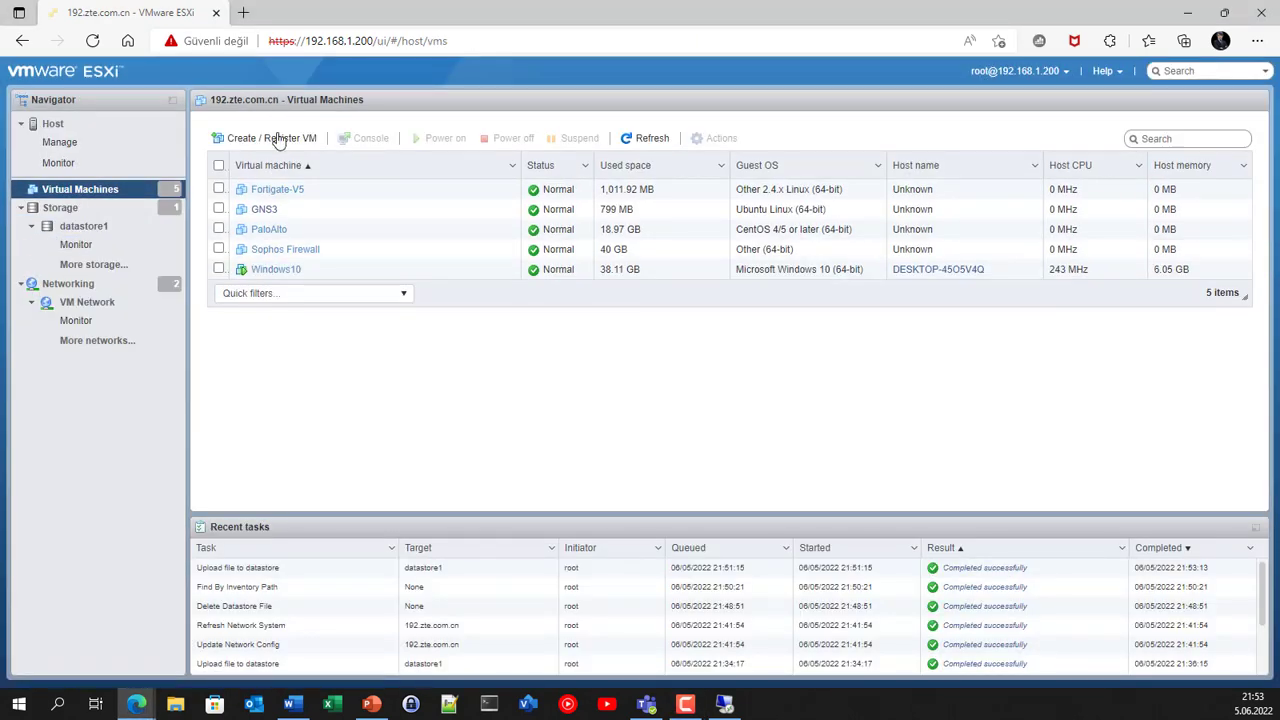
left_click(285, 142)
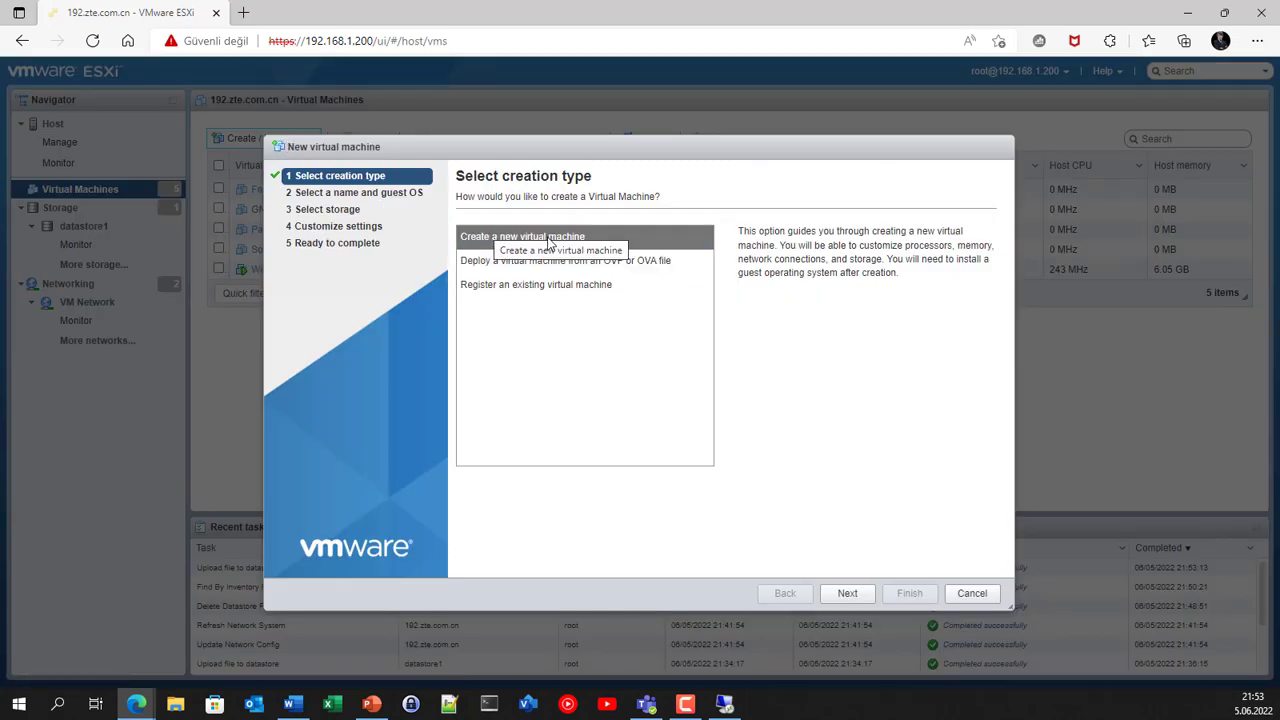
left_click(849, 594)
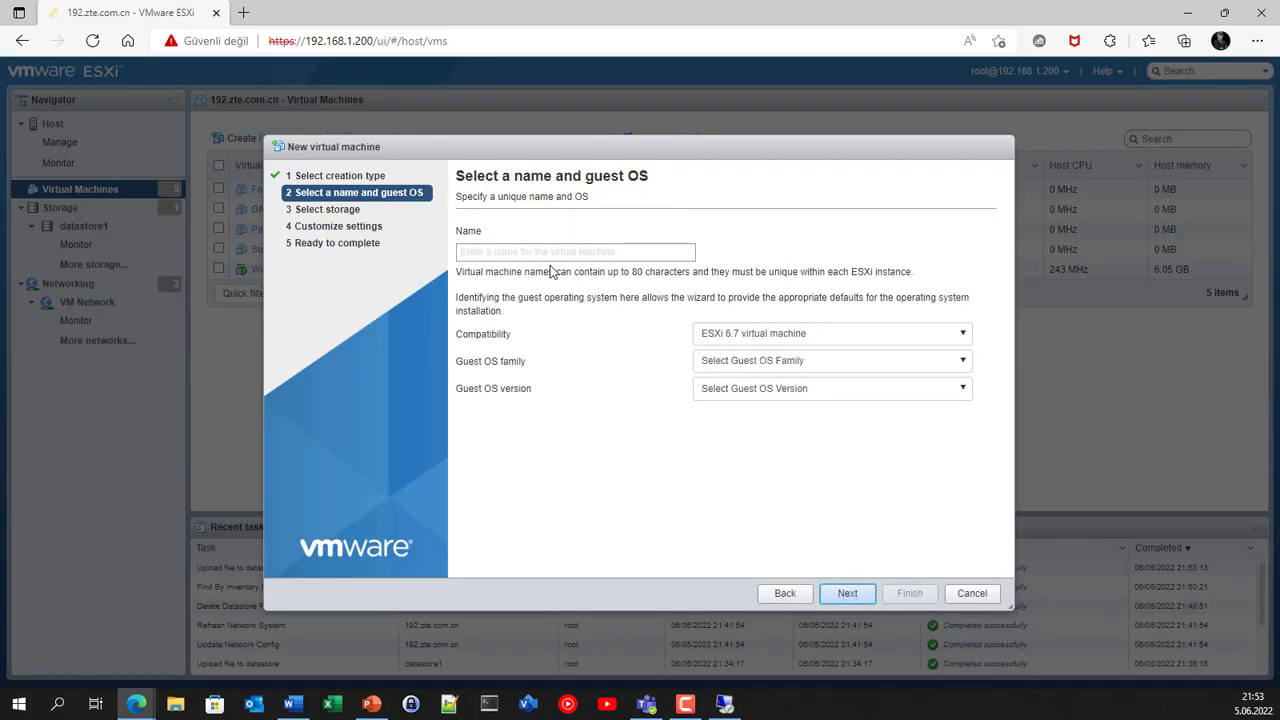
left_click(532, 251)
Step: Name the VM EVE-NG with a Linux, Ubuntu Linux (64-bit) guest OS
type("EV")
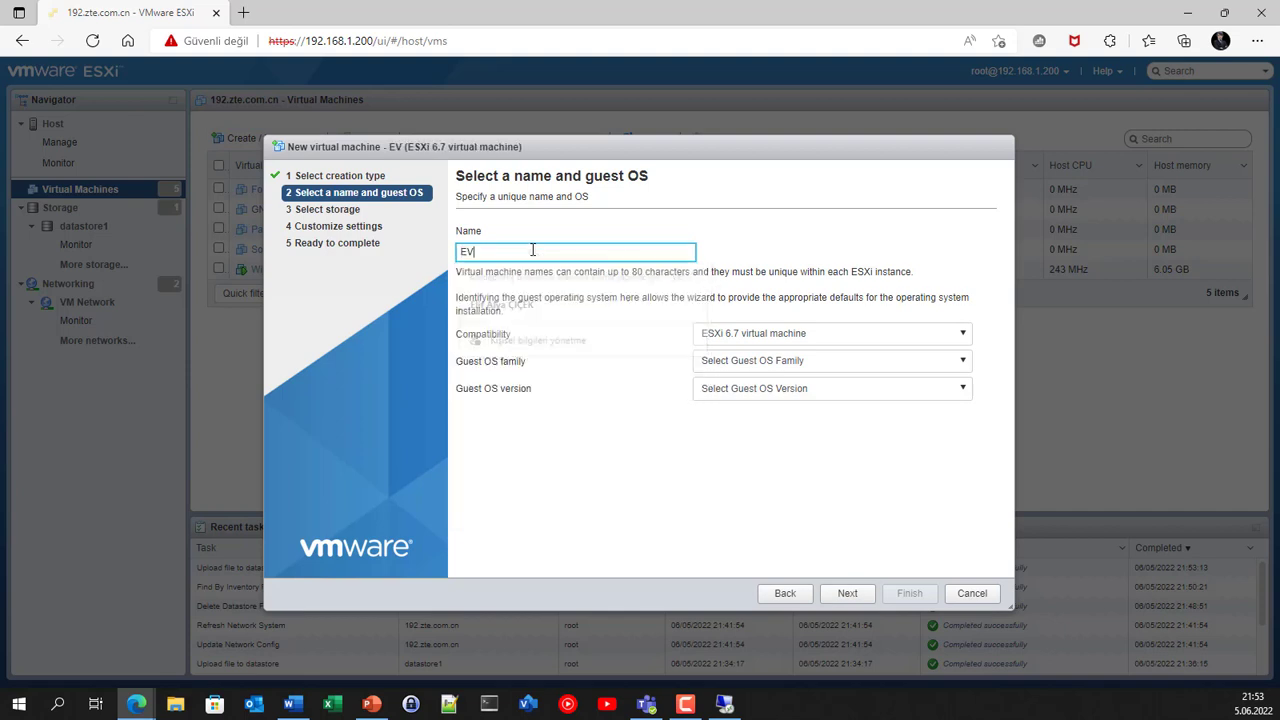
type("E-NG")
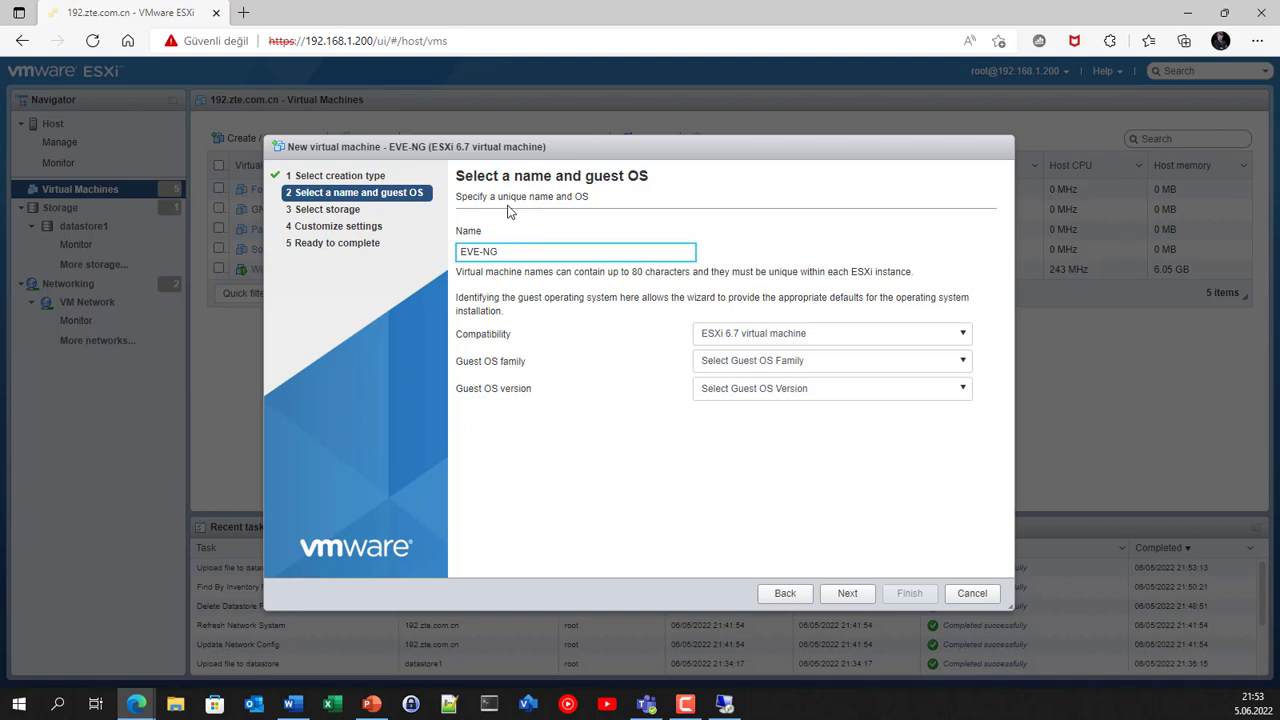
left_click(733, 362)
left_click(710, 402)
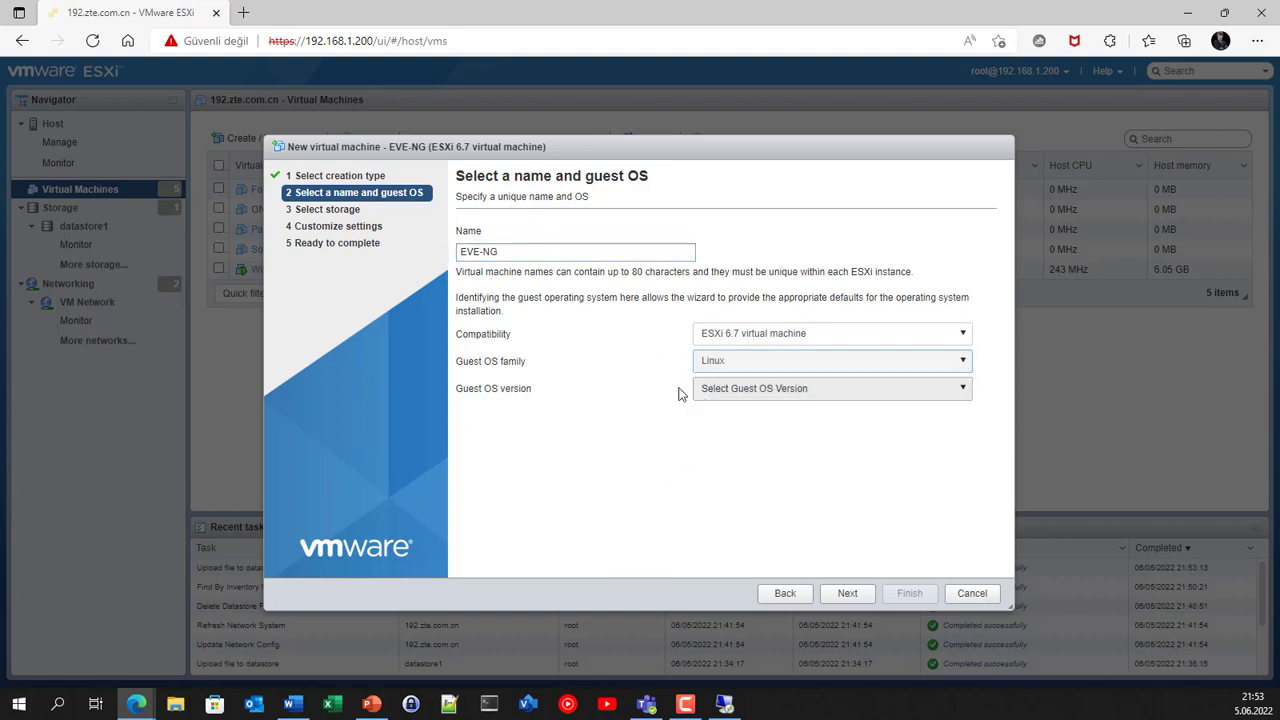
left_click(728, 398)
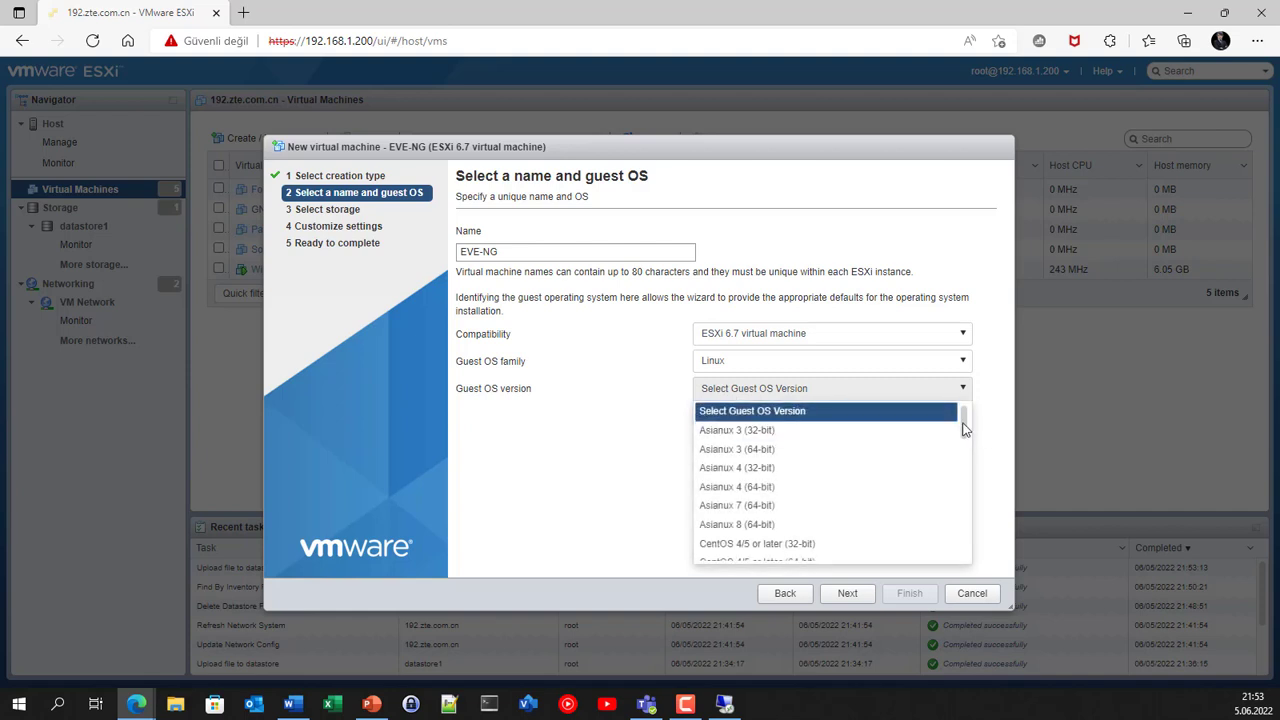
left_click_drag(966, 422, 968, 570)
left_click(836, 532)
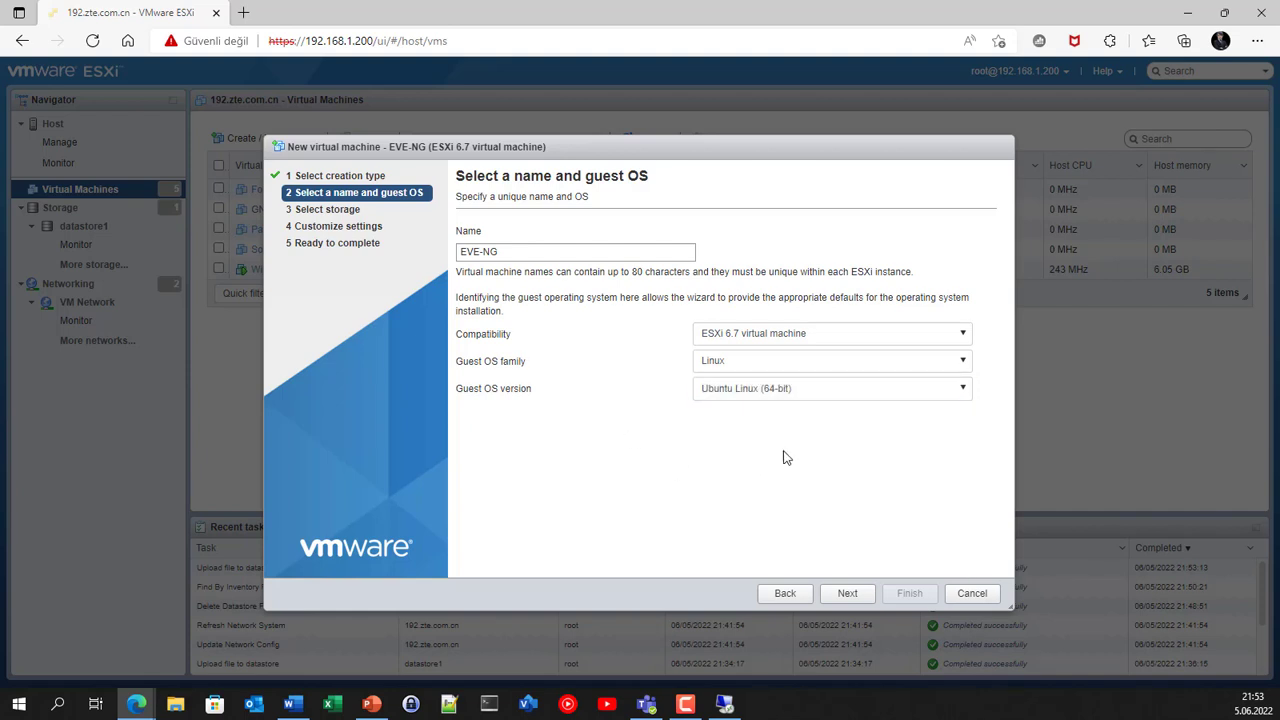
left_click(847, 593)
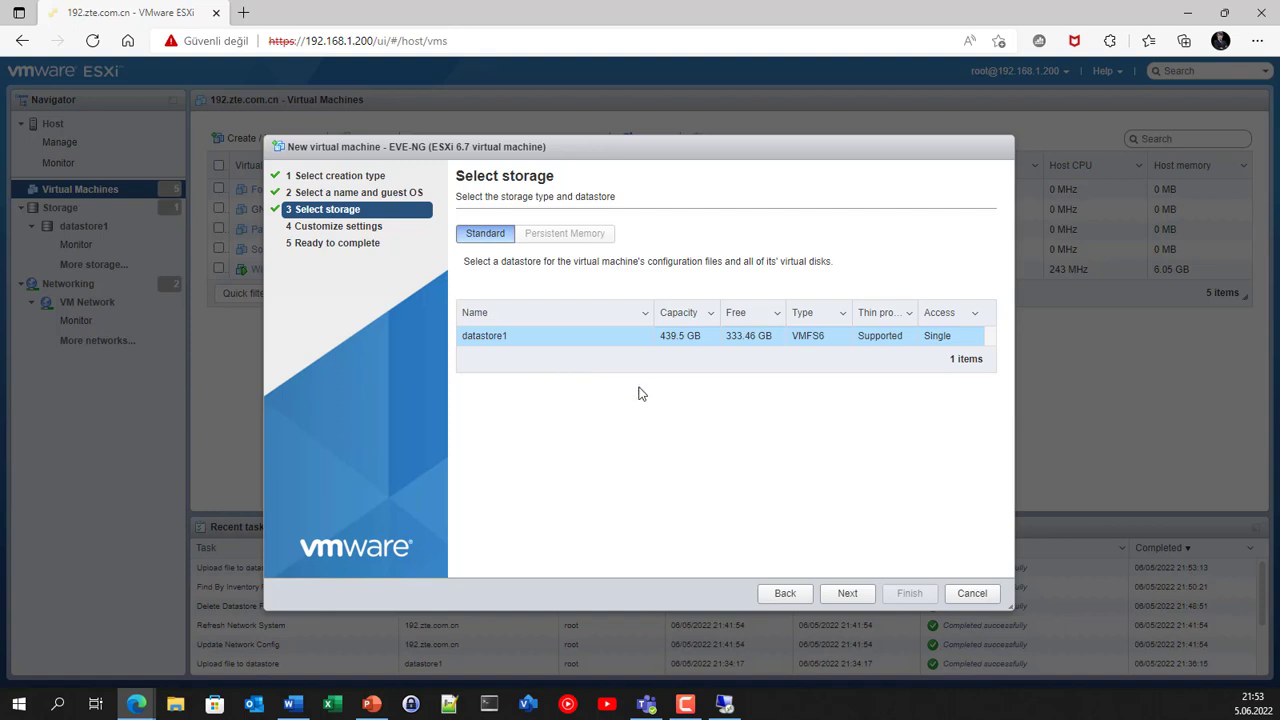
Step: Keep datastore1 storage and give the VM 4 CPUs and 18 GB memory
left_click(847, 596)
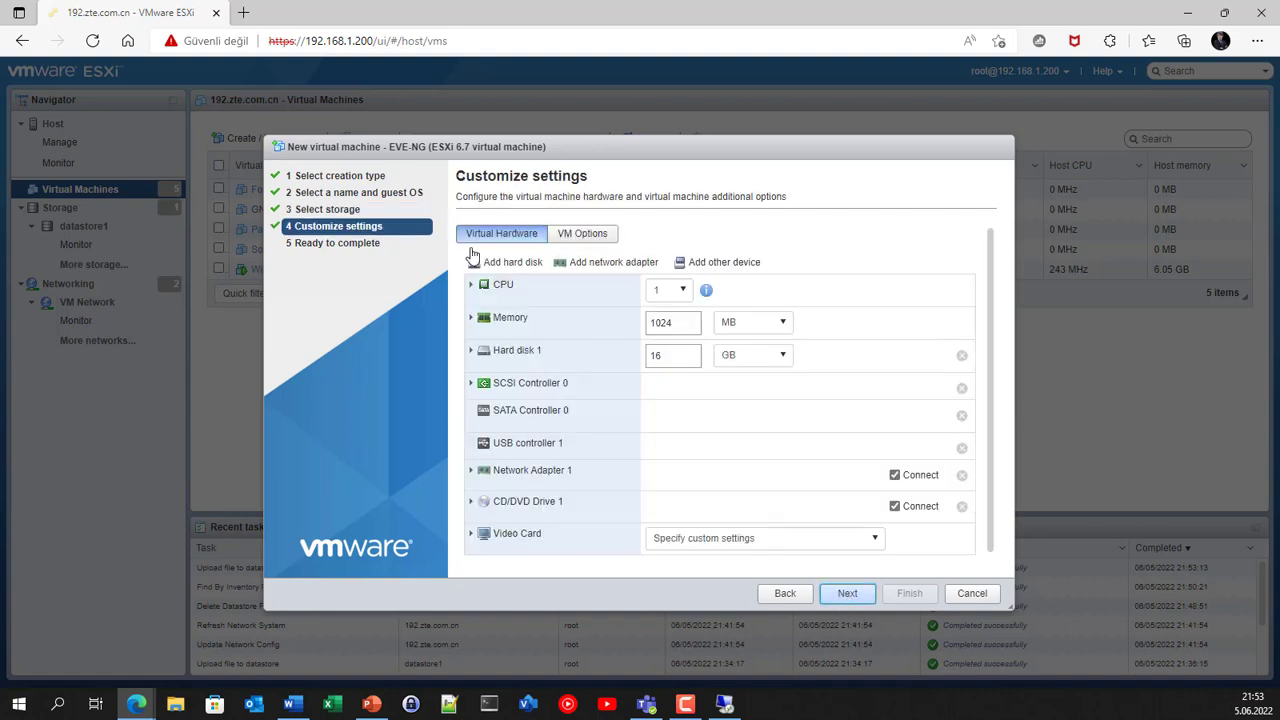
left_click(672, 290)
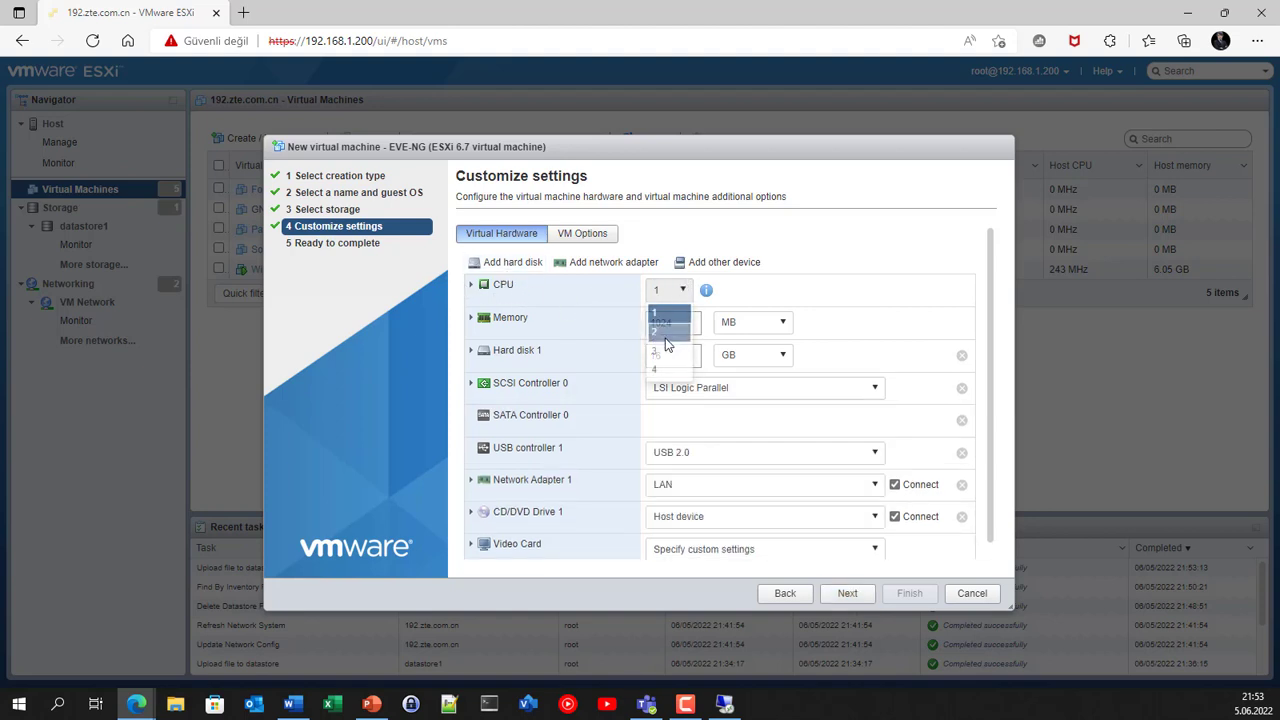
left_click(662, 371)
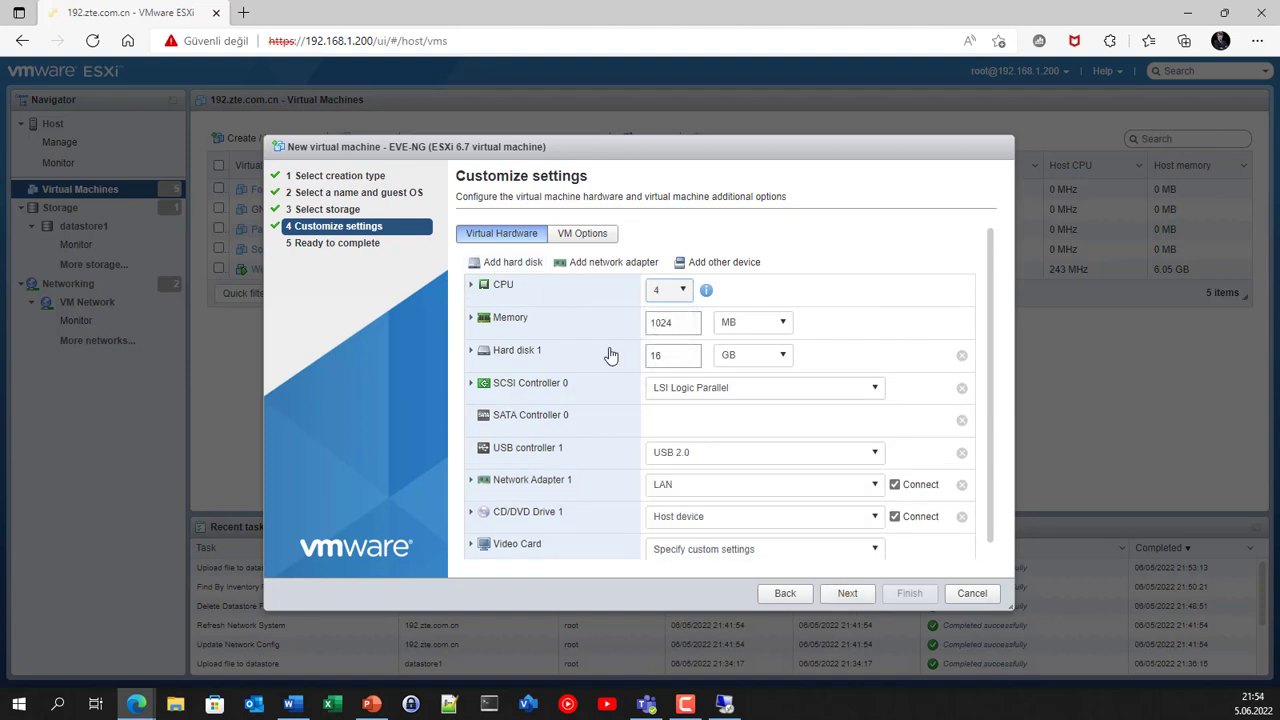
left_click(757, 328)
left_click(737, 362)
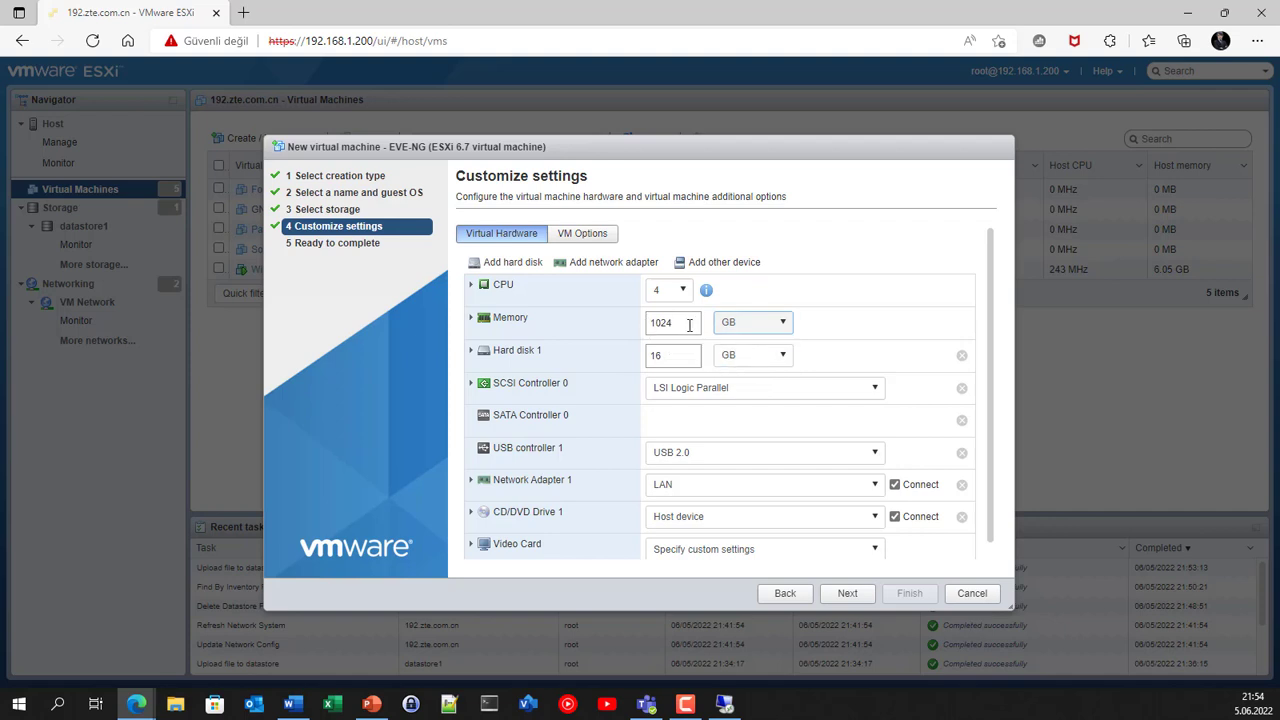
left_click_drag(686, 323, 617, 332)
type("18")
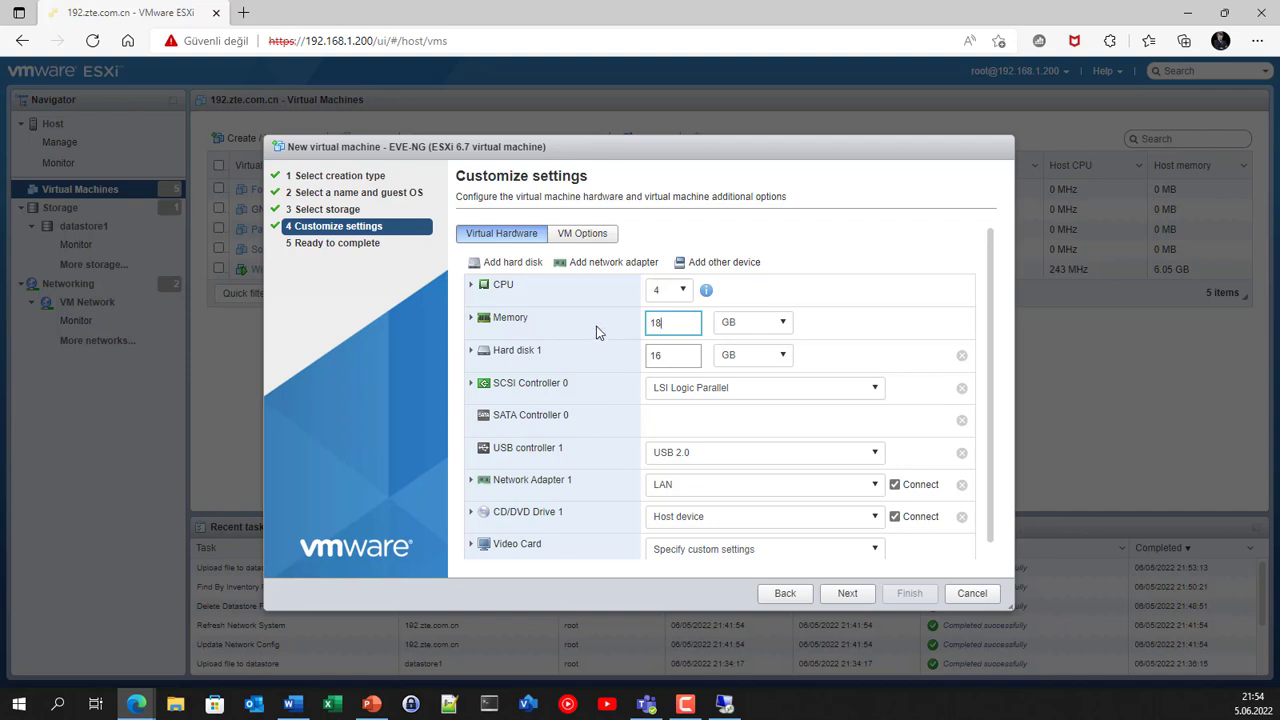
Step: Check detailed memory and CPU settings, exposing hardware-assisted virtualization to the guest
left_click(596, 325)
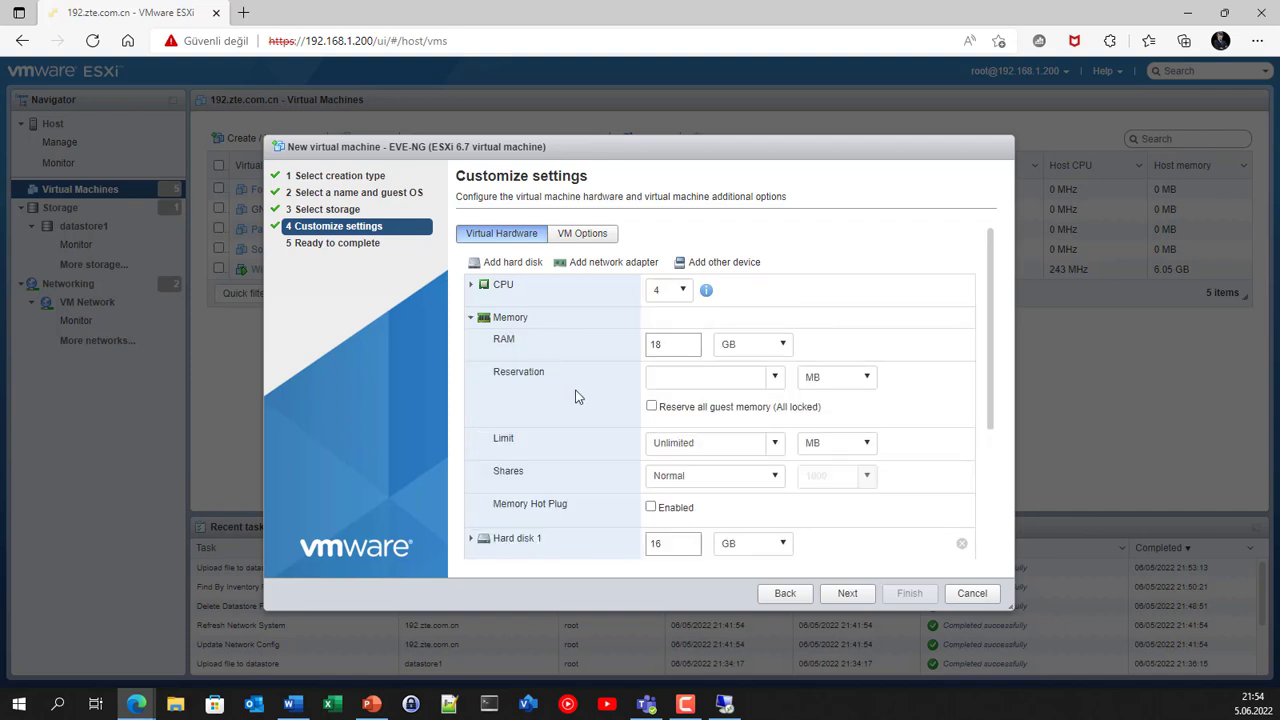
left_click(470, 318)
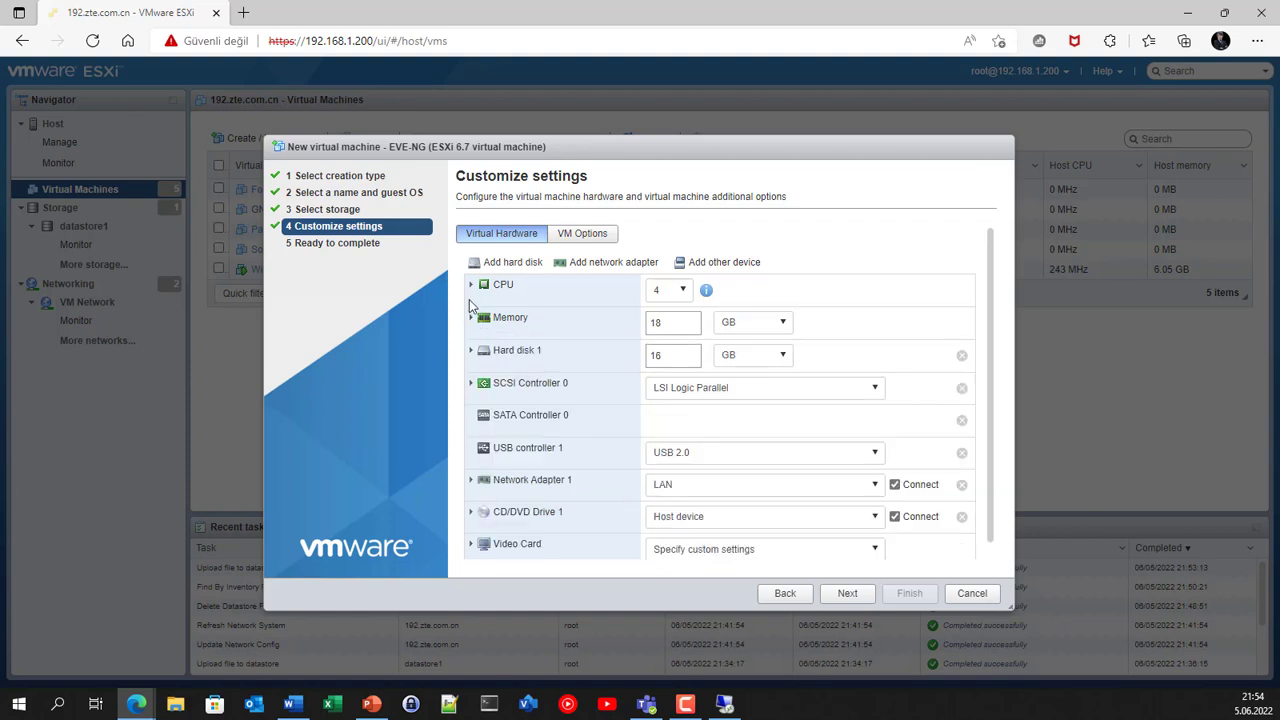
left_click(471, 288)
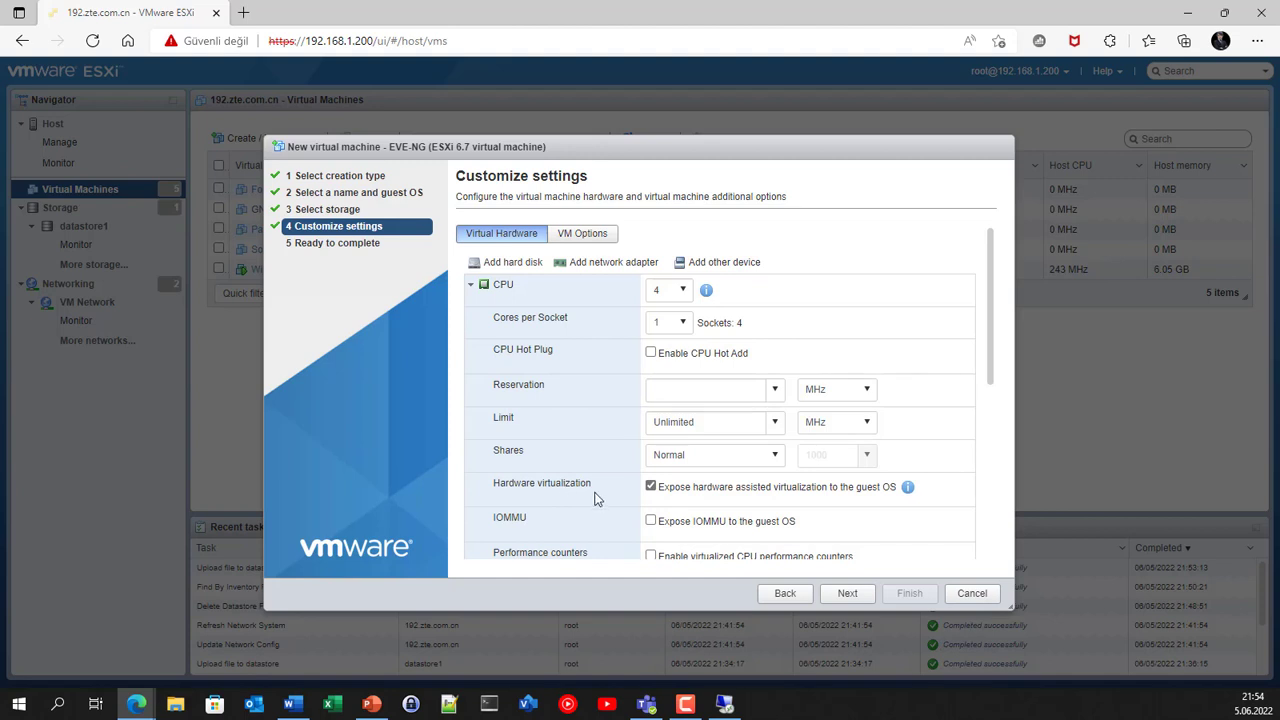
scroll(595, 497, "down", 2)
scroll(582, 396, "up", 2)
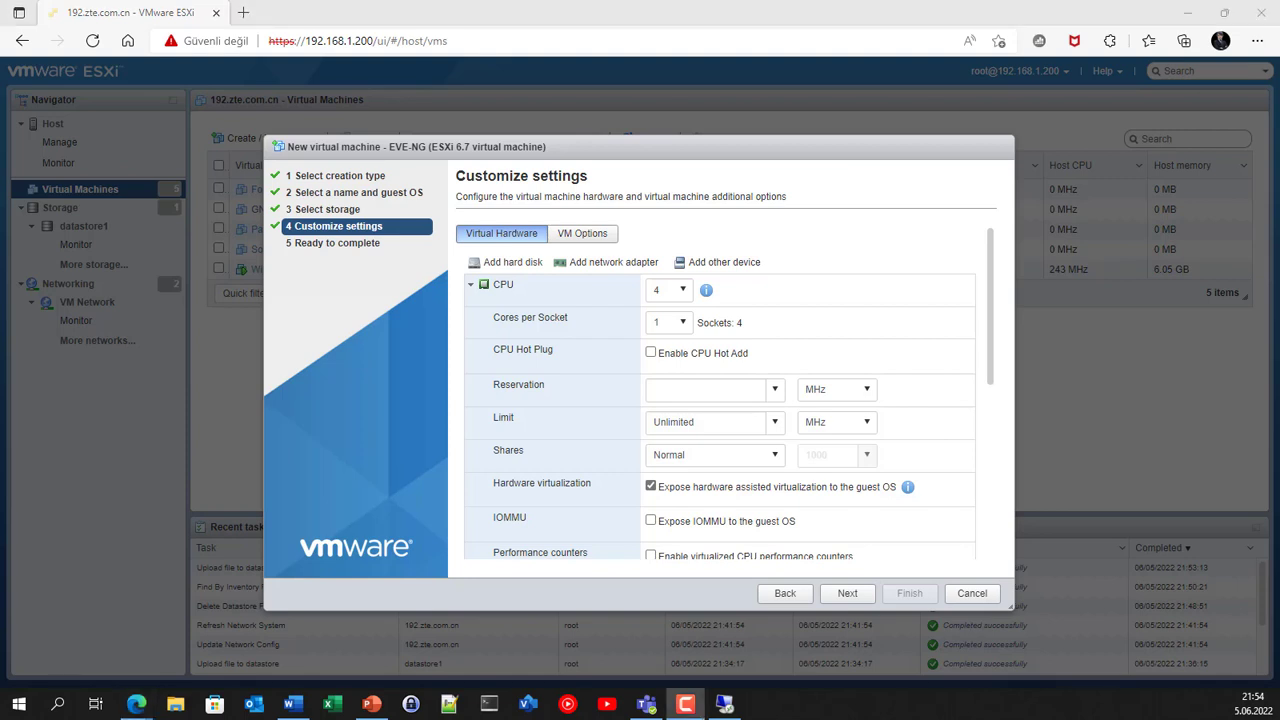
left_click(471, 287)
scroll(594, 432, "down", 1)
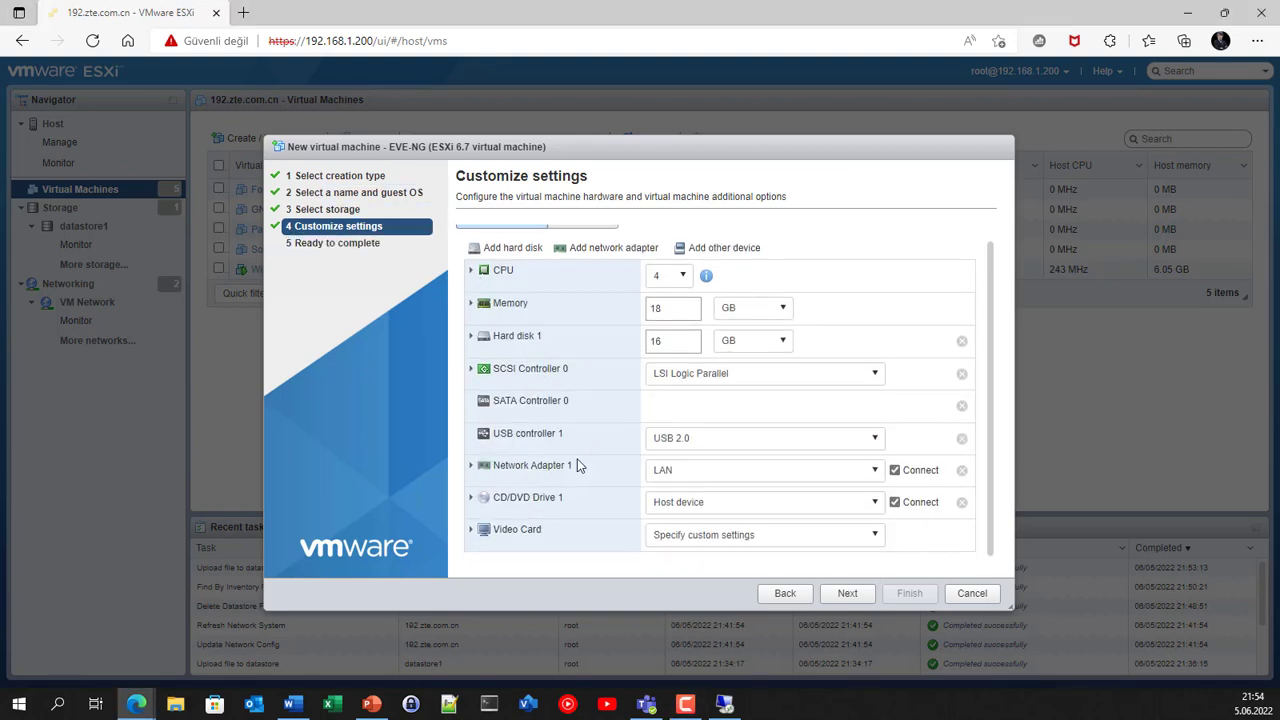
Step: Connect the network adapter to VM Network and mount datastore ISO eve-com-v5.iso
left_click(688, 474)
left_click(695, 510)
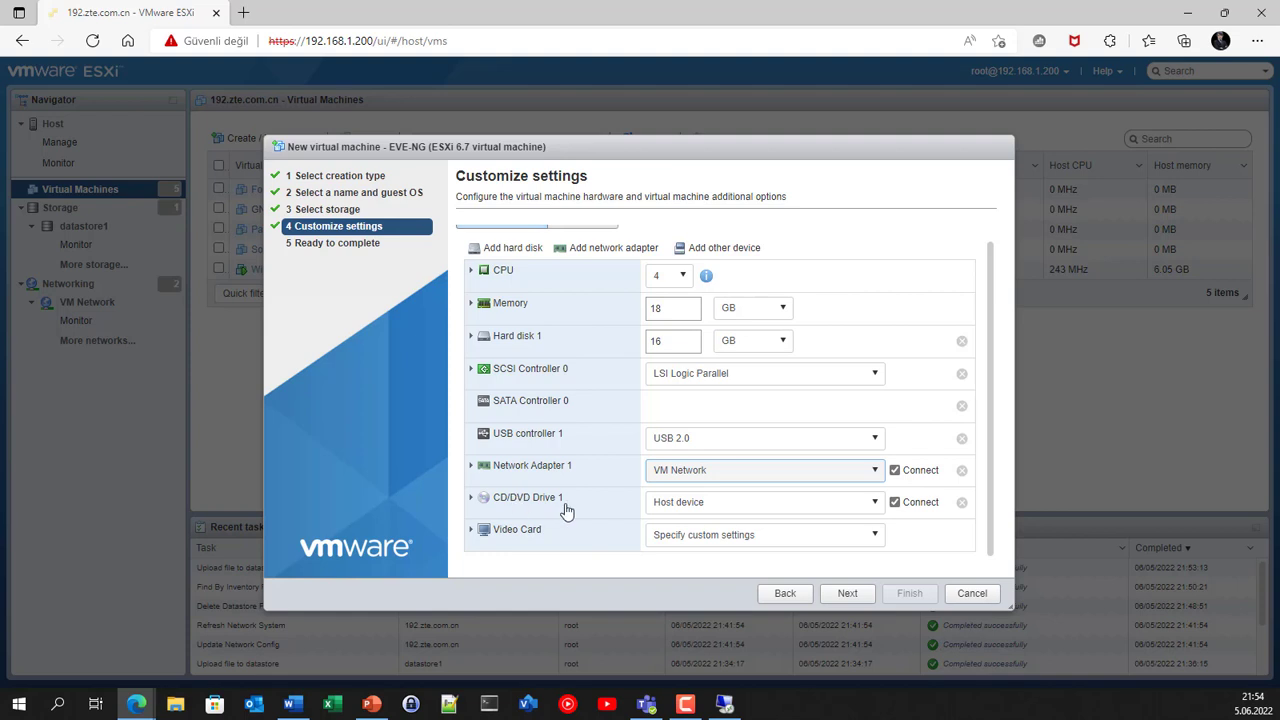
left_click(700, 510)
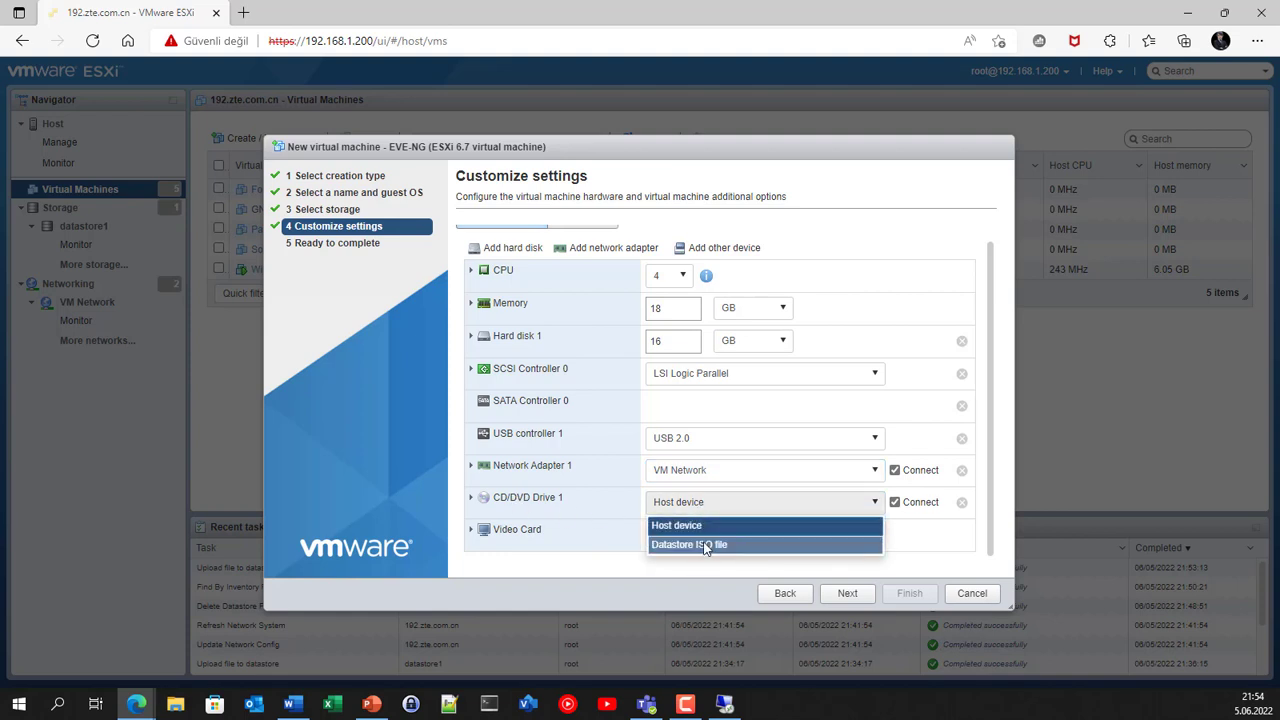
left_click(704, 544)
left_click(535, 290)
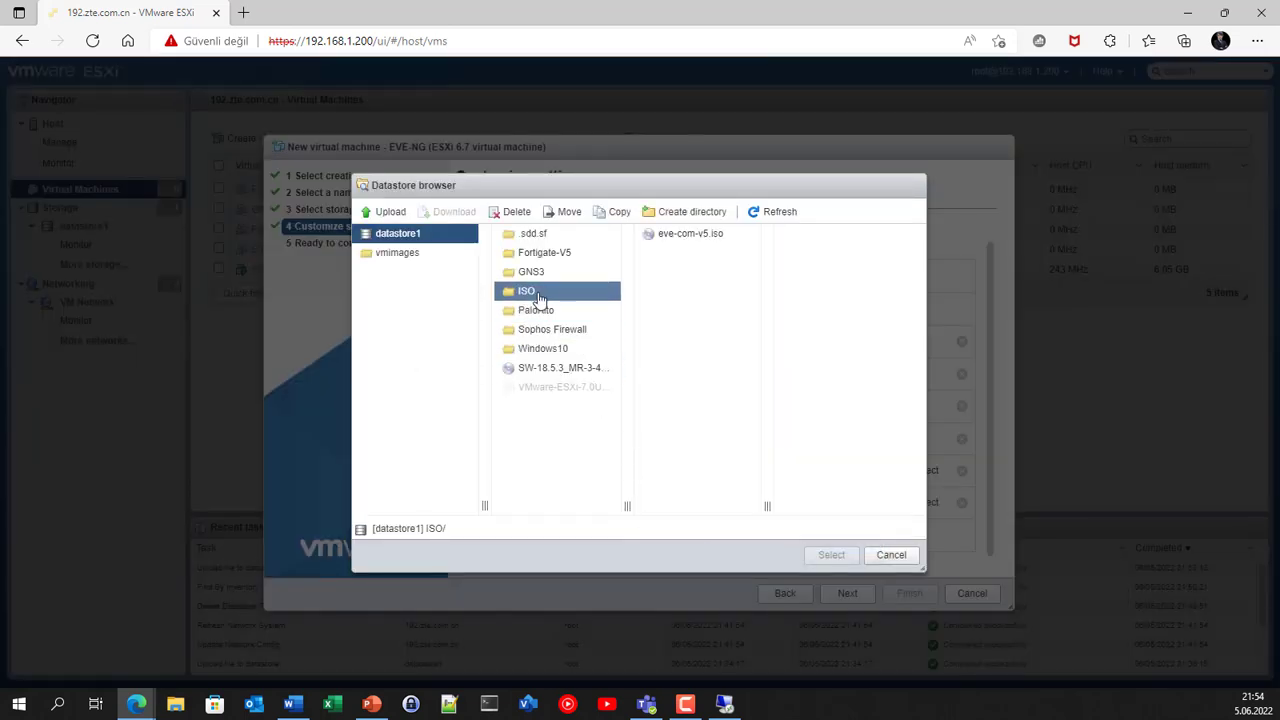
left_click(680, 234)
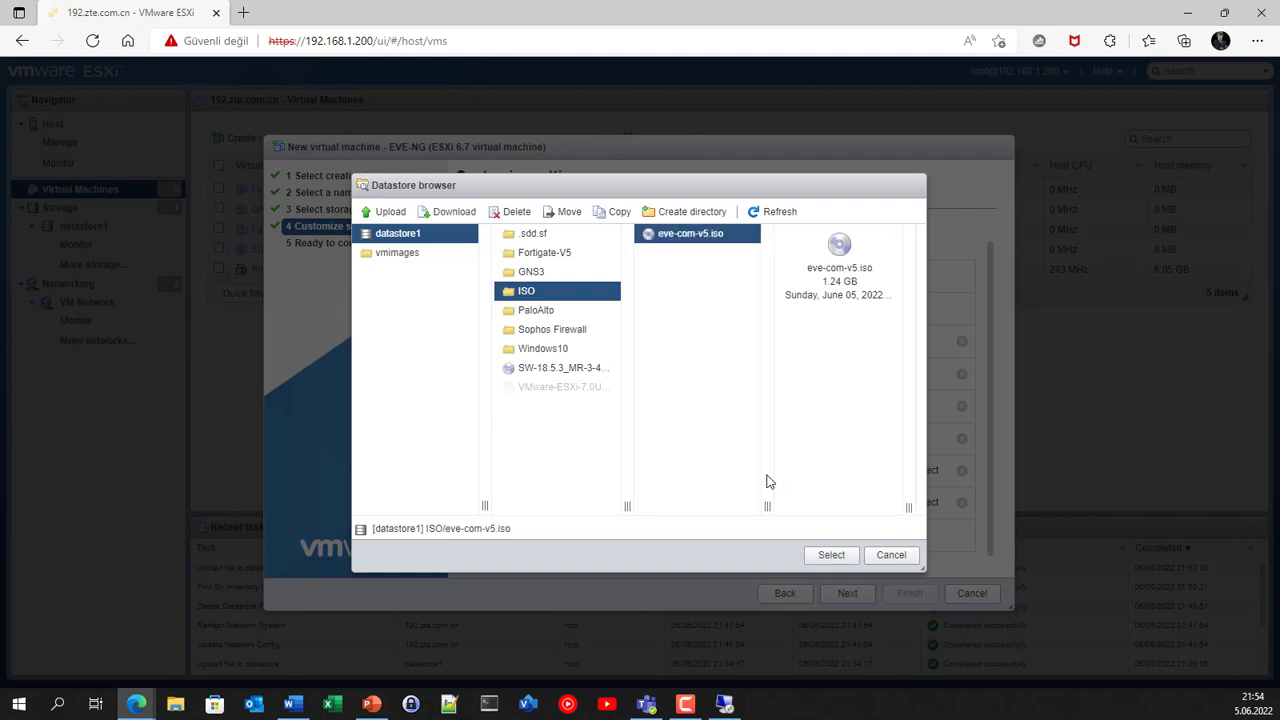
left_click(833, 557)
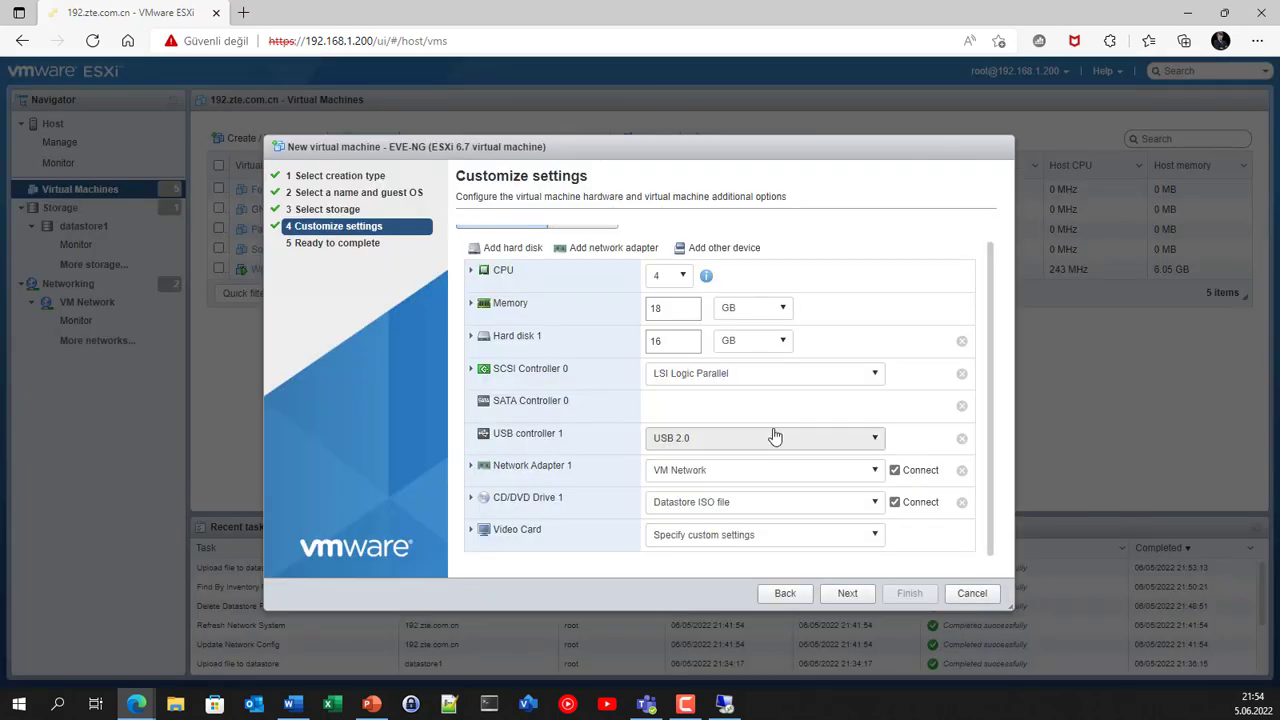
left_click(847, 593)
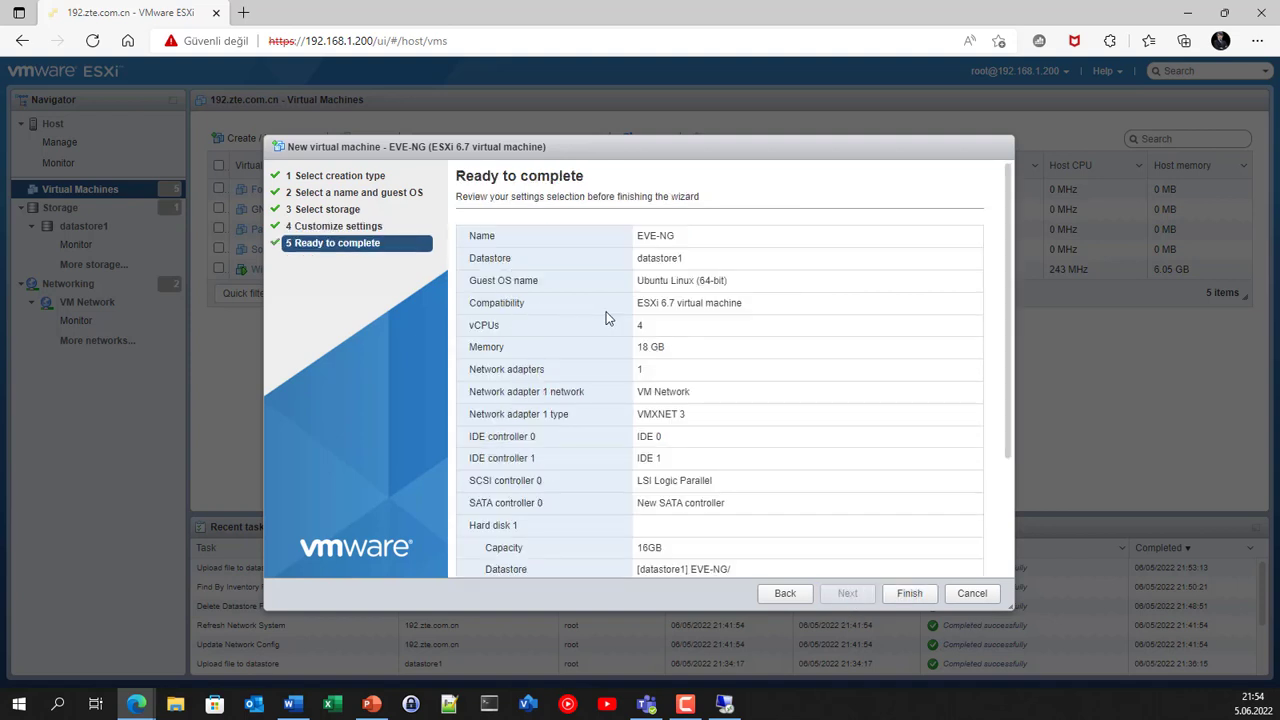
Step: Review the summary and finish creating the EVE-NG virtual machine
scroll(606, 325, "down", 2)
scroll(779, 553, "up", 1)
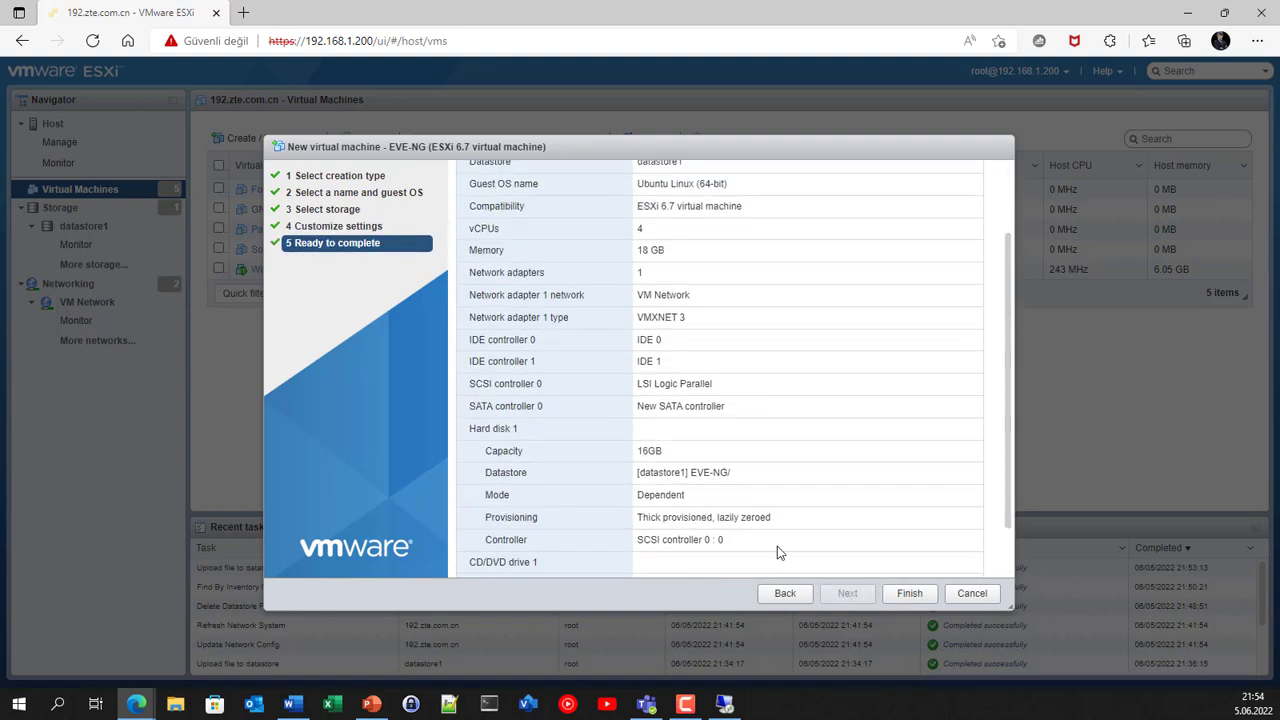
left_click(914, 597)
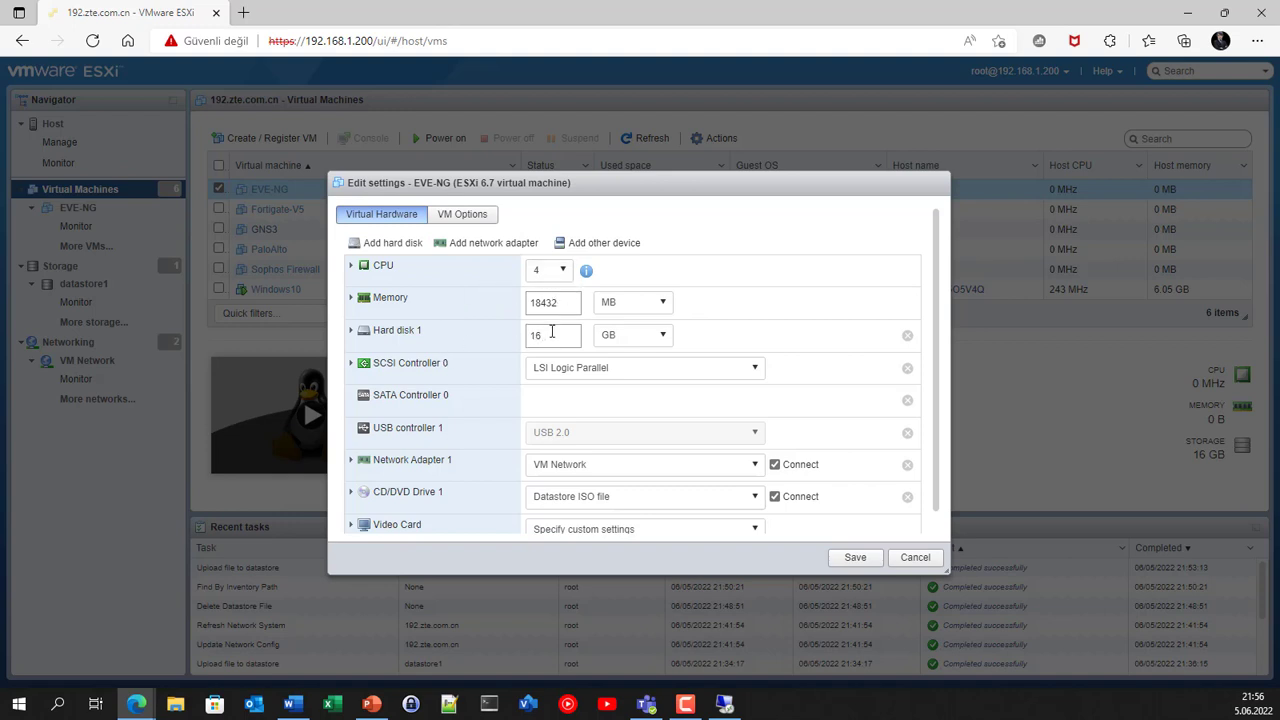
Step: Enlarge EVE-NG's hard disk to 300 GB, confirm the Datastore ISO source, and save
left_click(559, 333)
type("300")
left_click(737, 305)
scroll(505, 388, "down", 1)
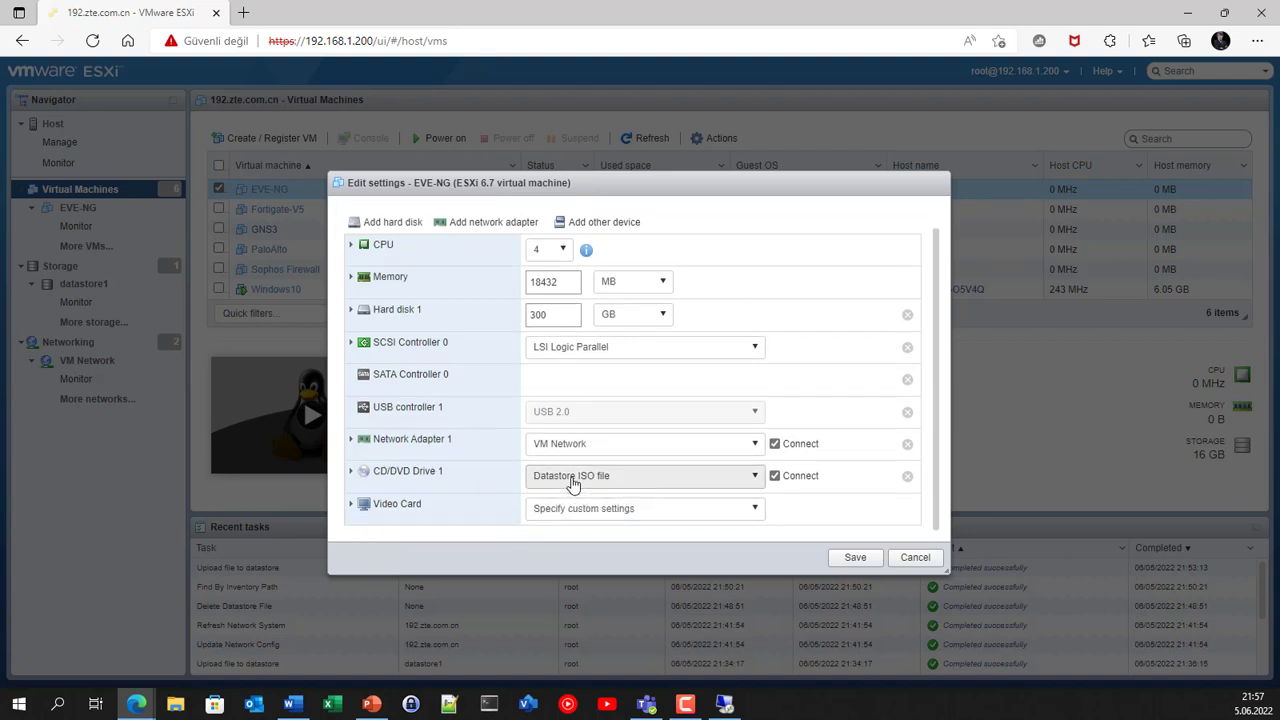
left_click(570, 480)
left_click(596, 519)
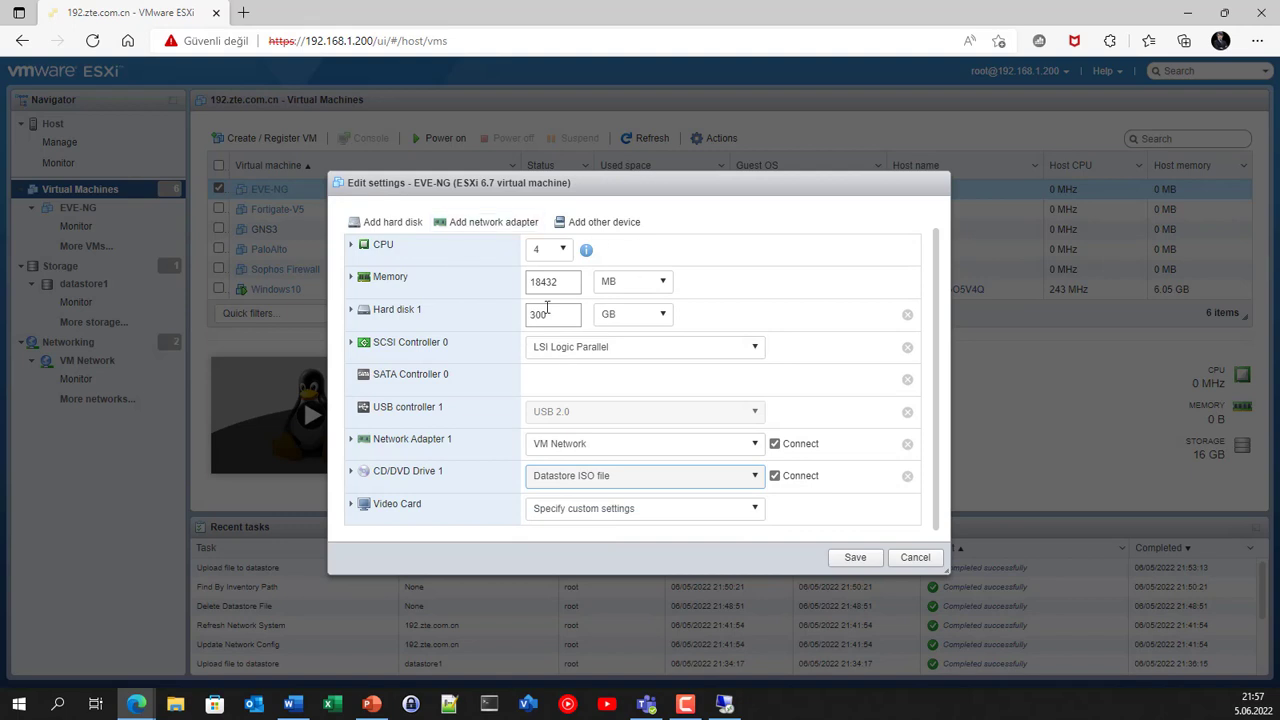
left_click(411, 478)
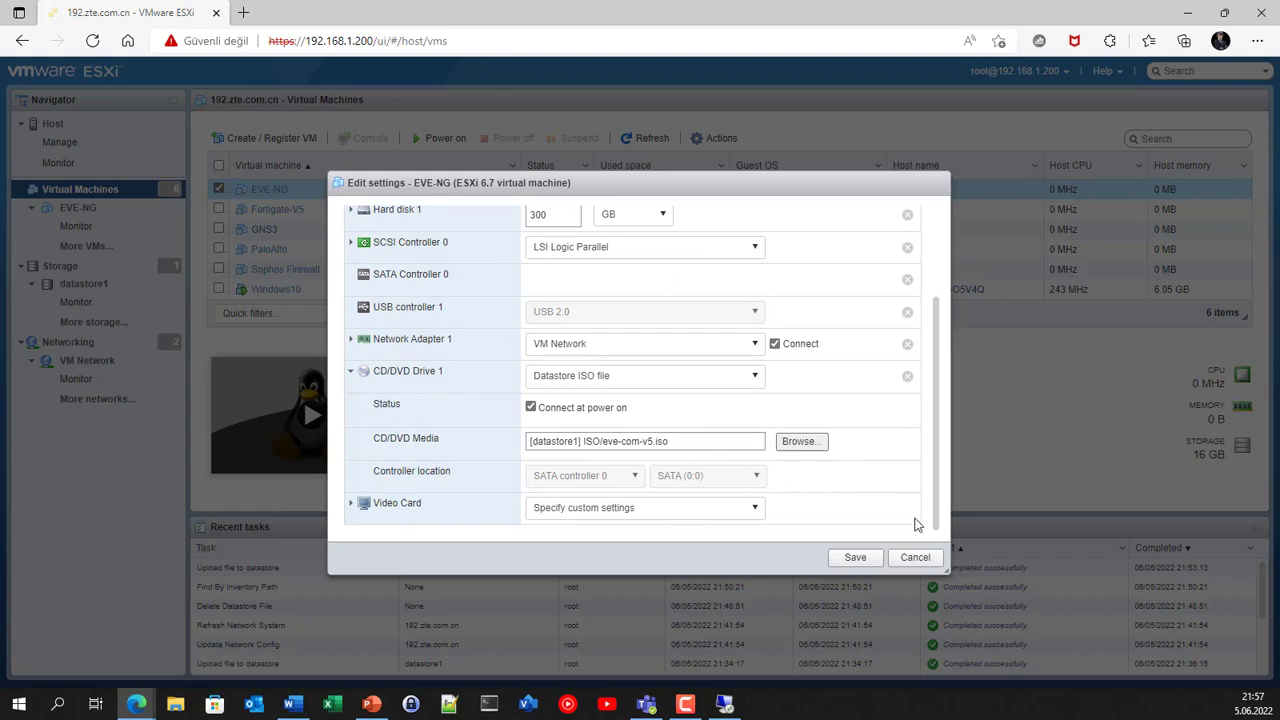
left_click(856, 558)
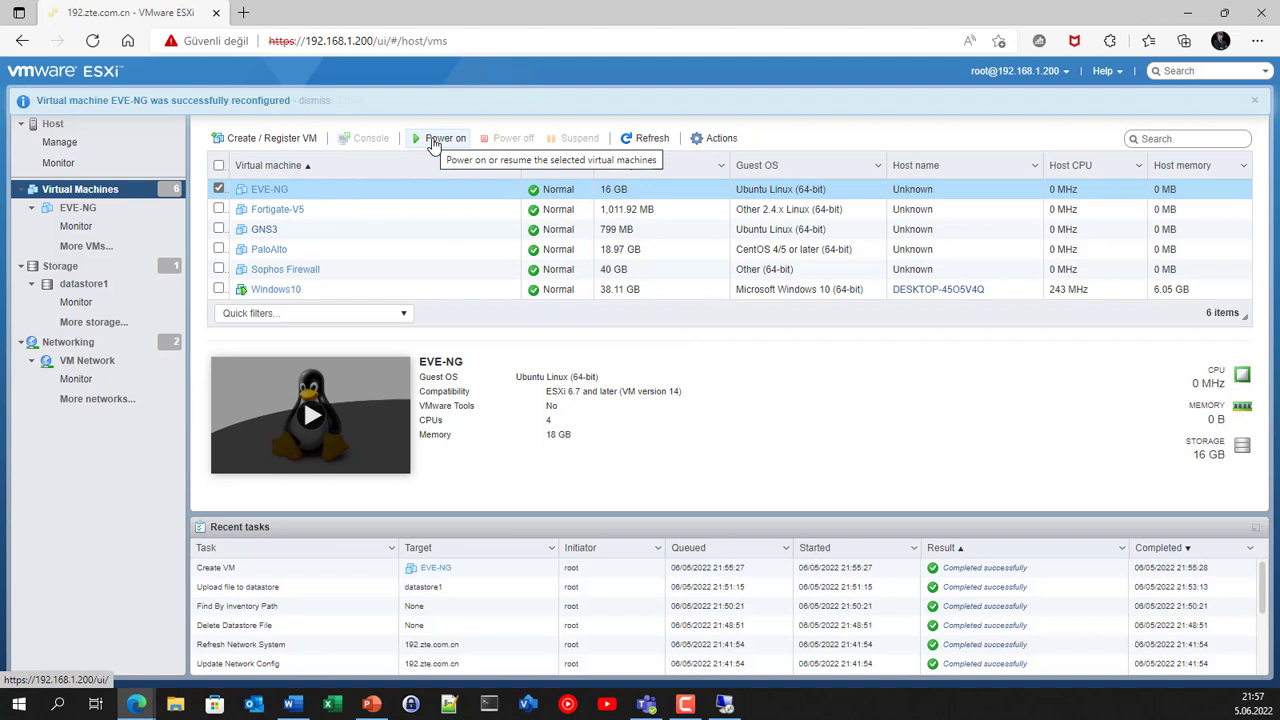
Step: Power on EVE-NG and open its console in an enlarged window
left_click(435, 141)
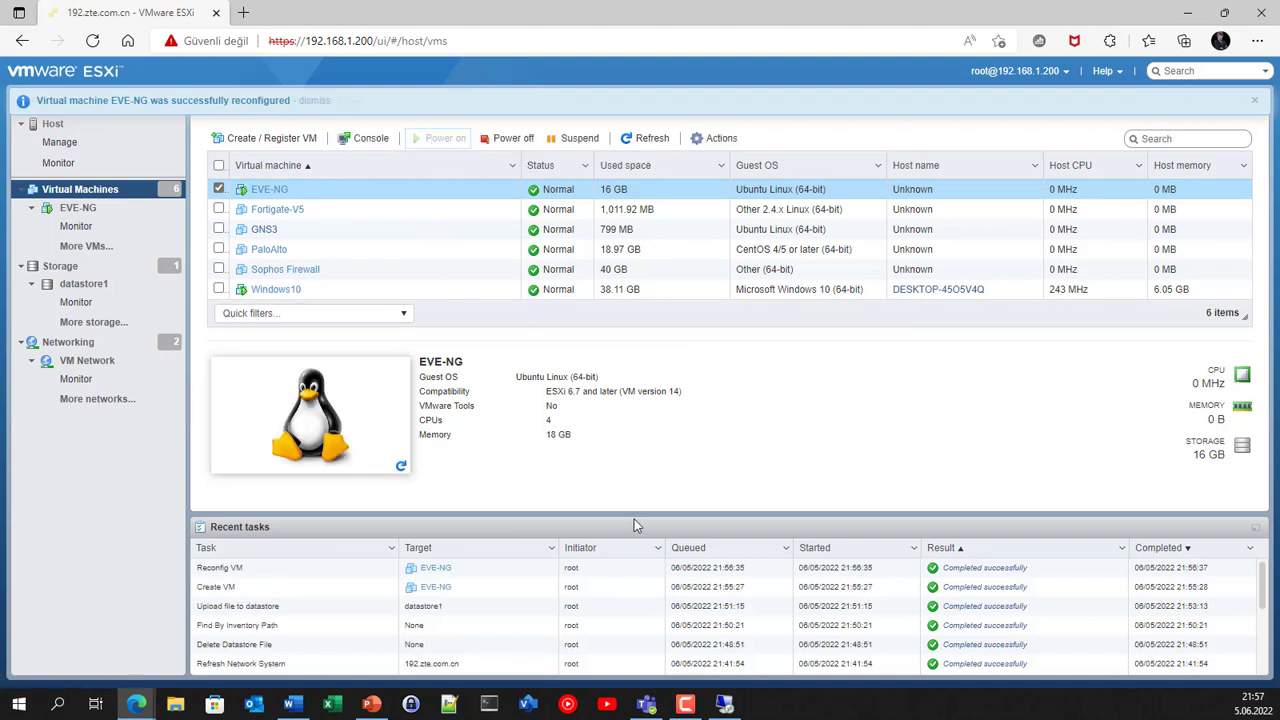
left_click(313, 426)
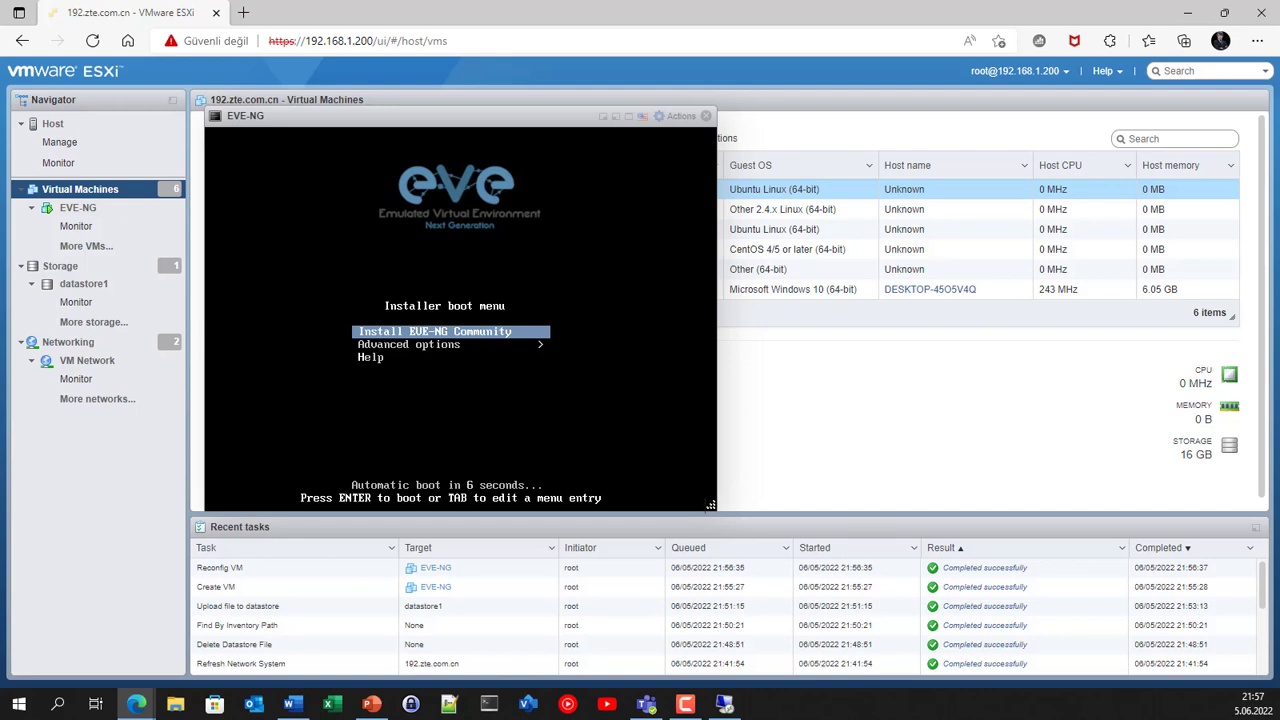
left_click_drag(710, 505, 774, 441)
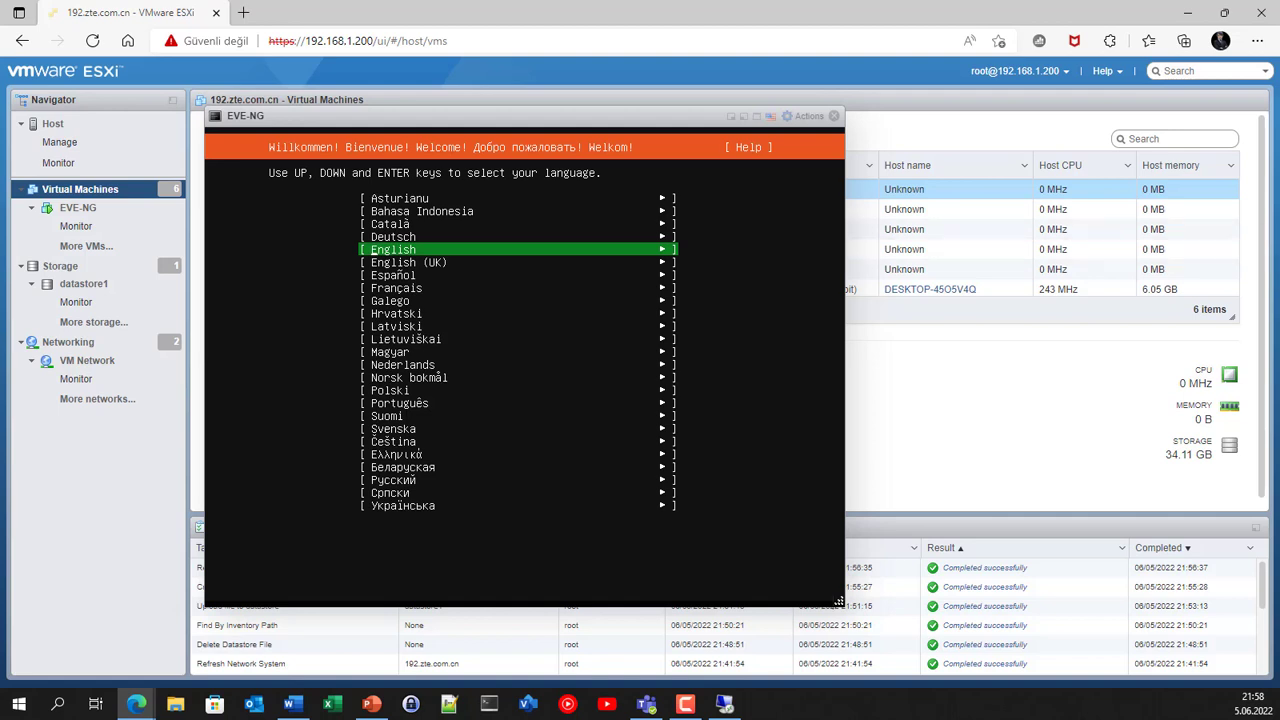
Step: Confirm English as the EVE-NG installer language
key("Return")
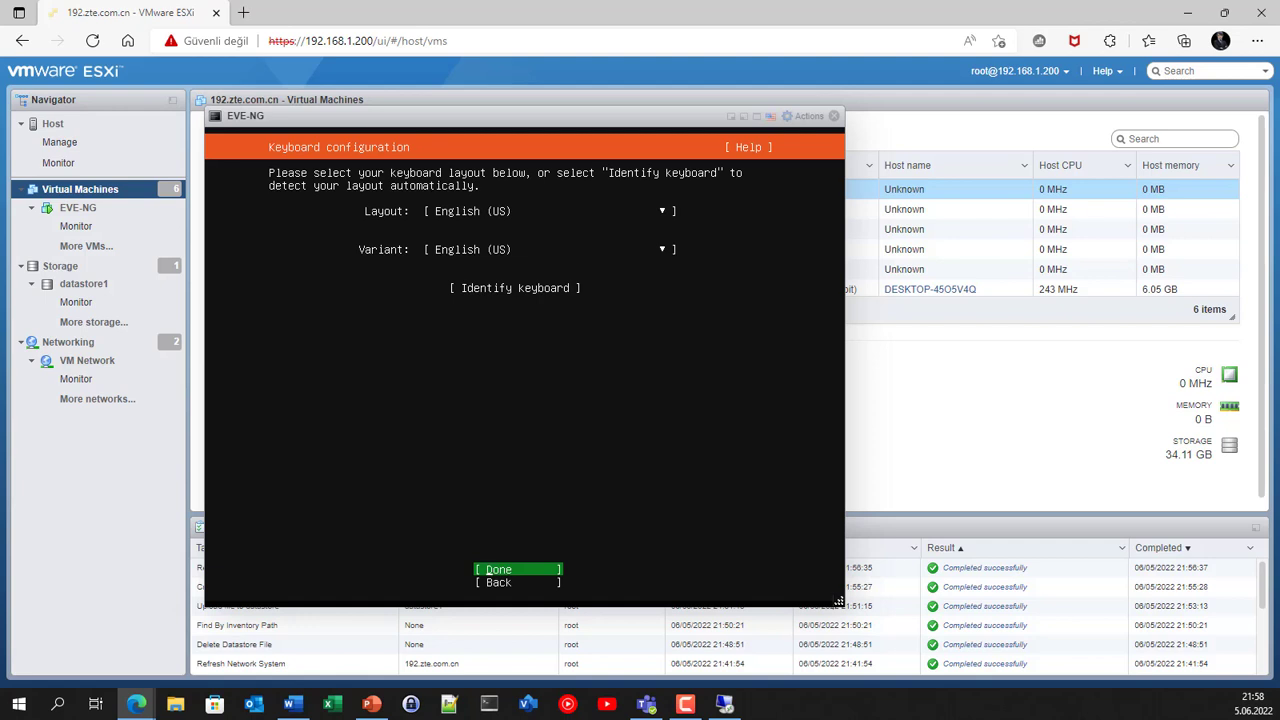
key("Down")
key("Up")
key("Up")
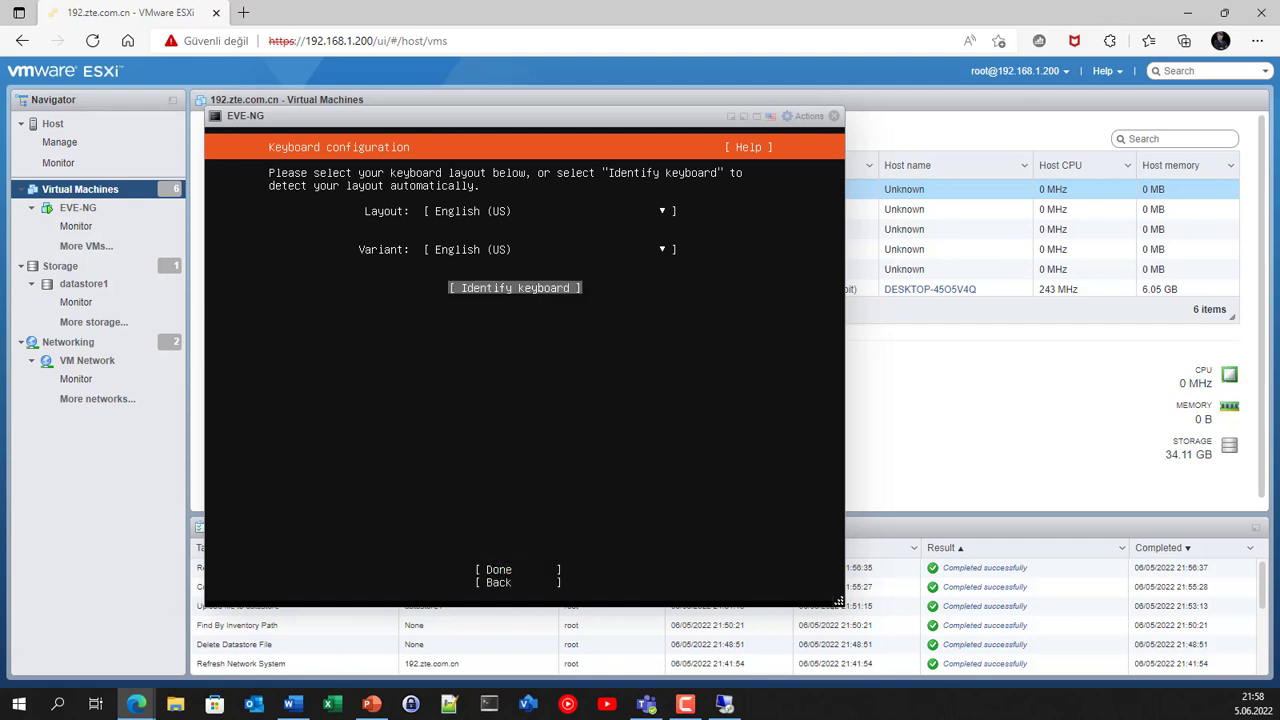
key("Up")
key("Up")
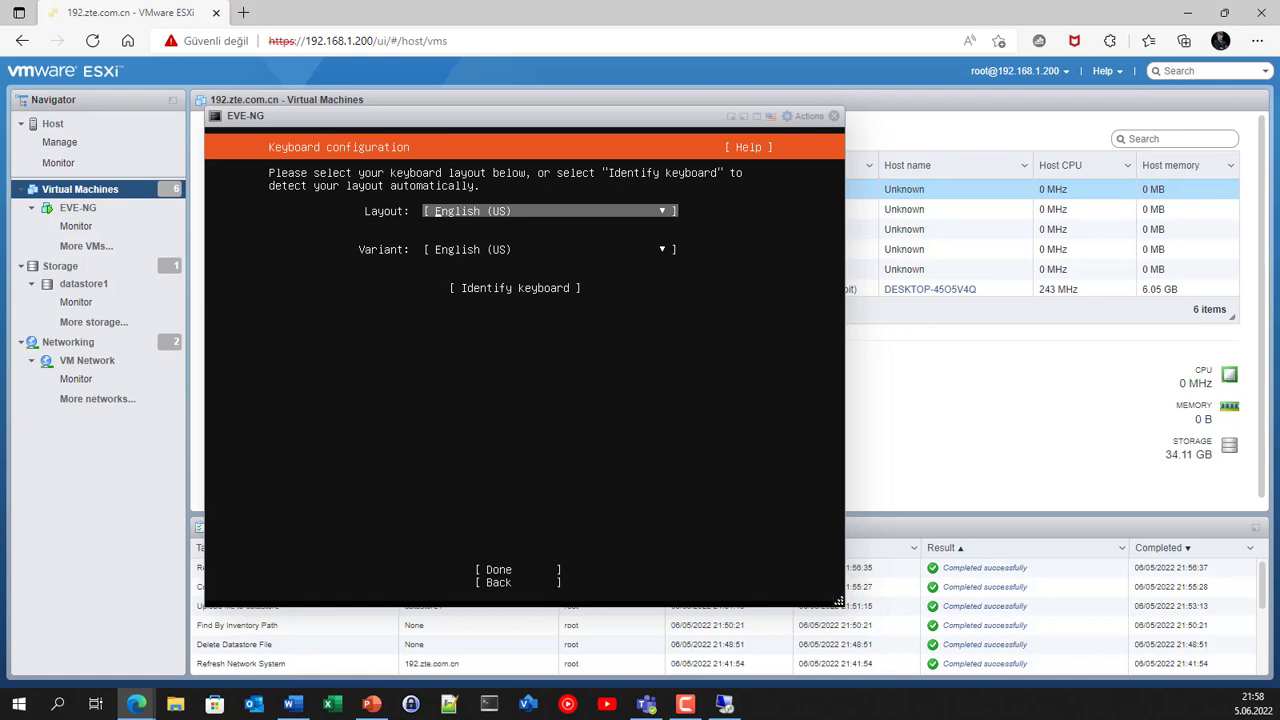
Step: Choose Turkish as the keyboard layout and apply the keyboard configuration
key("Return")
key("Down")
key("Down")
key("Down")
key("Down")
key("Down")
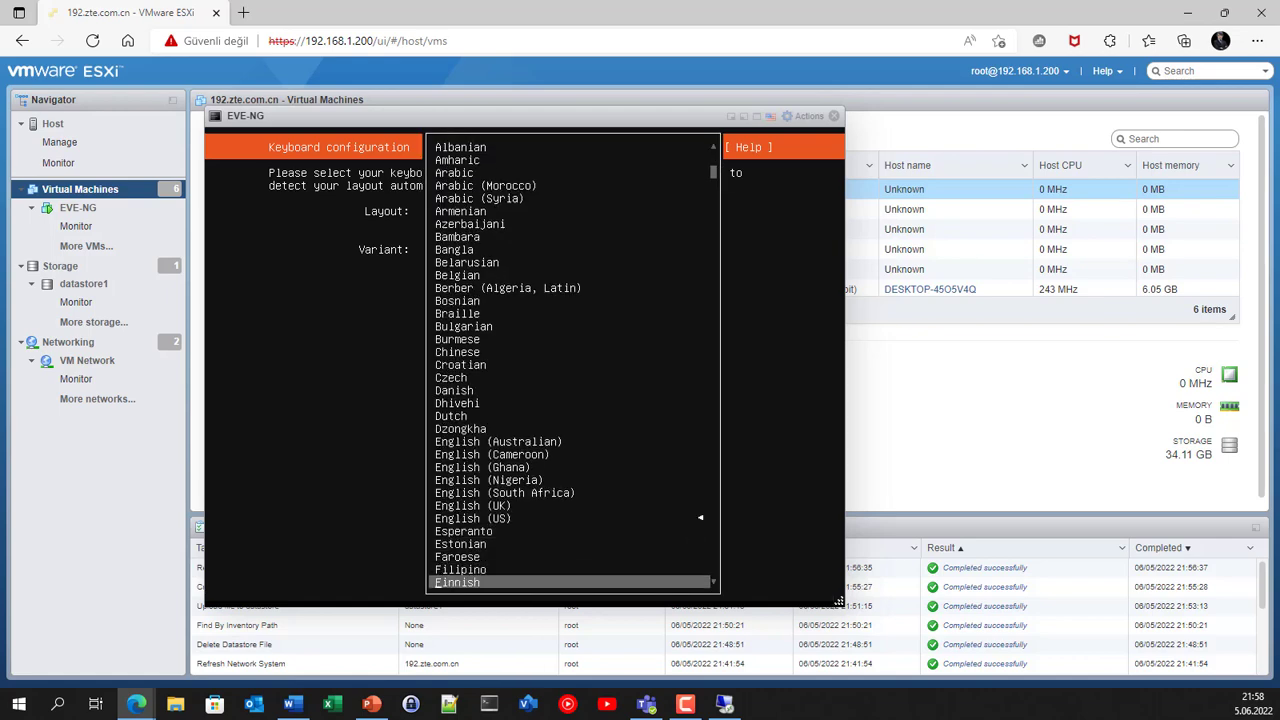
key("Down")
key("Down")
key("Down")
key("Down")
key("Down")
key("Down")
key("Down")
key("Down")
key("Down")
key("Down")
key("Down")
key("Down")
key("Down")
key("Down")
key("Down")
key("Down")
key("Down")
key("Down")
key("Down")
key("Down")
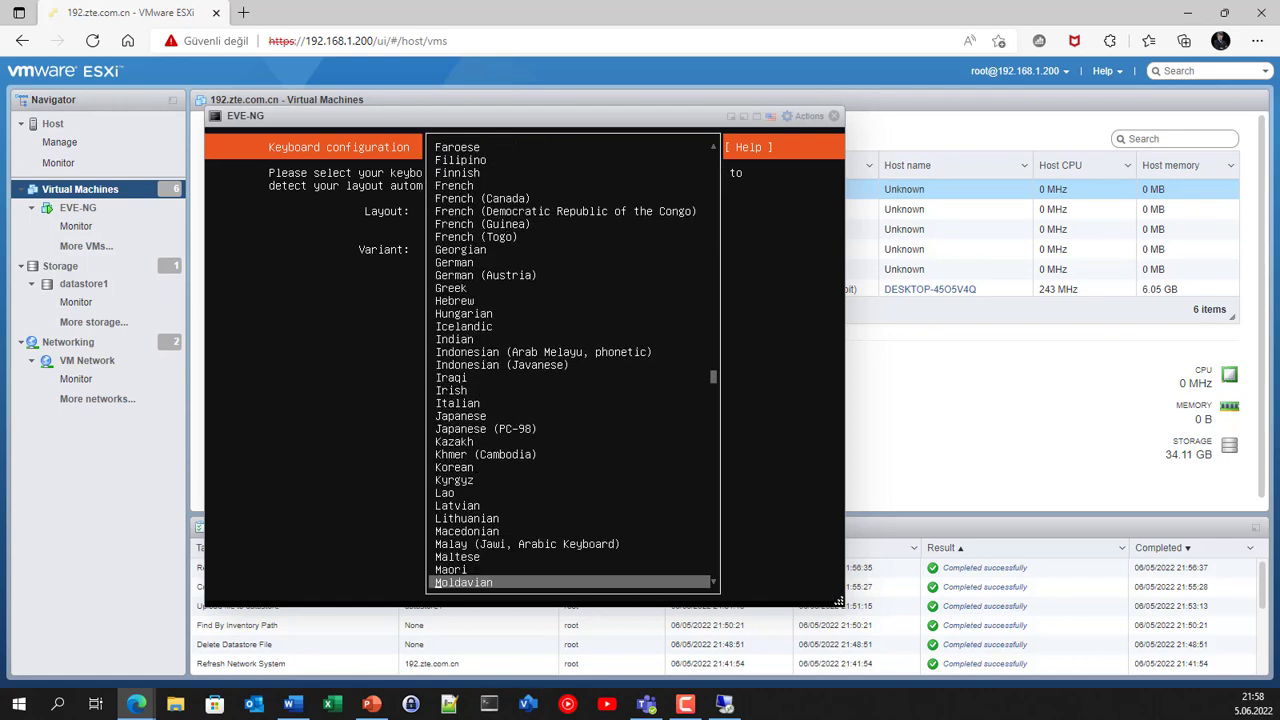
key("Down")
key("Down")
key("Down")
key("Down")
key("Down")
key("Down")
key("Down")
key("Down")
key("Down")
key("Down")
key("Down")
key("Down")
key("Down")
key("Down")
key("Down")
key("Down")
key("Down")
key("Down")
key("Down")
key("Down")
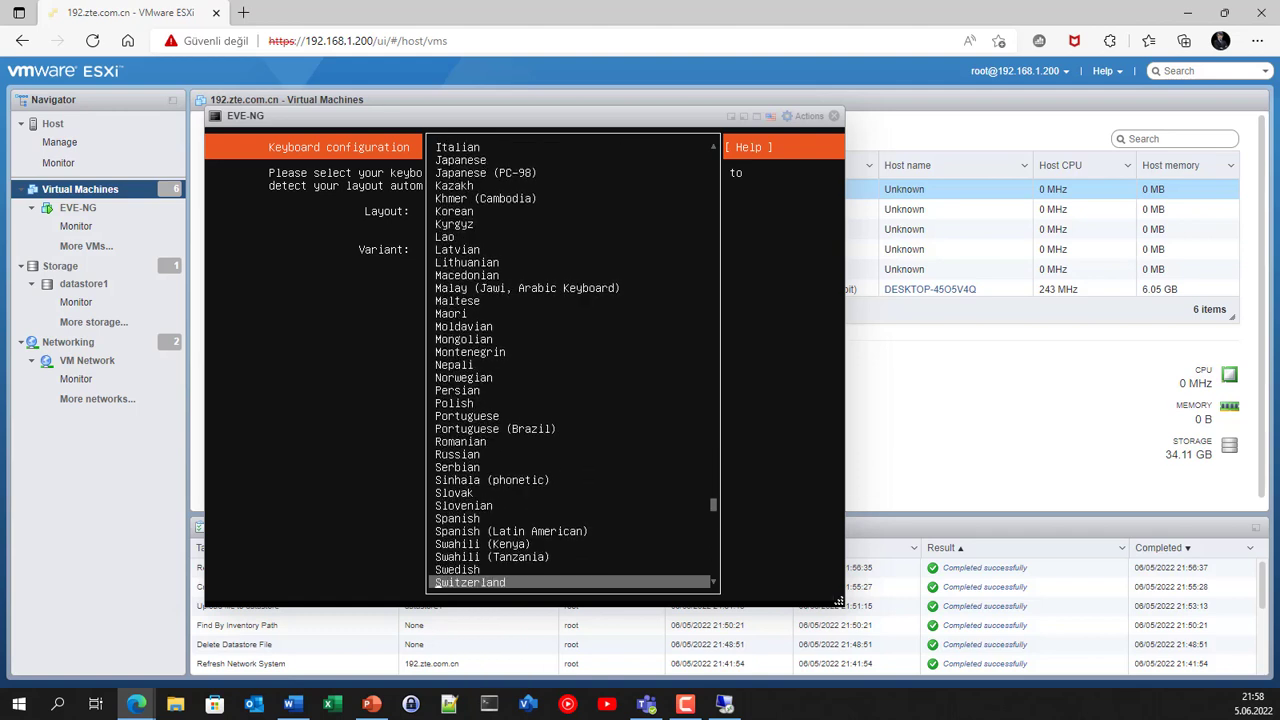
key("Down")
key("Down")
key("Down")
key("Down")
key("Down")
key("Down")
key("Up")
key("Return")
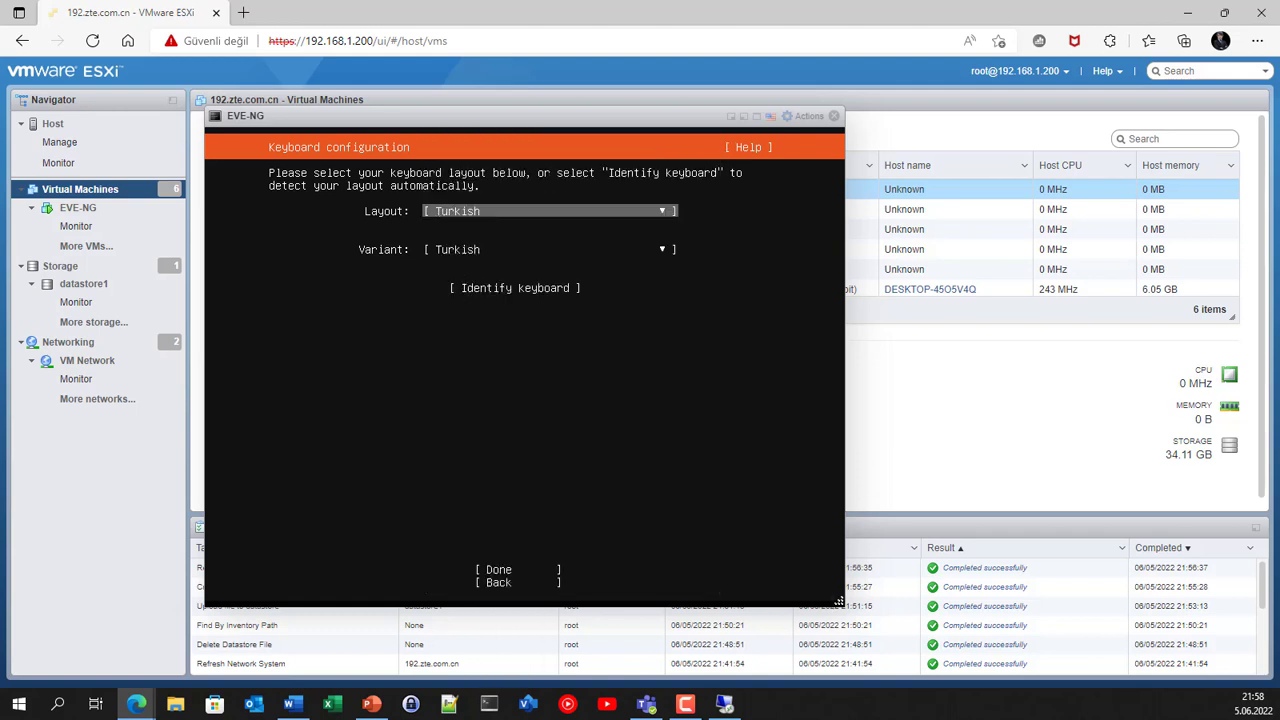
key("Tab")
key("Tab")
key("Tab")
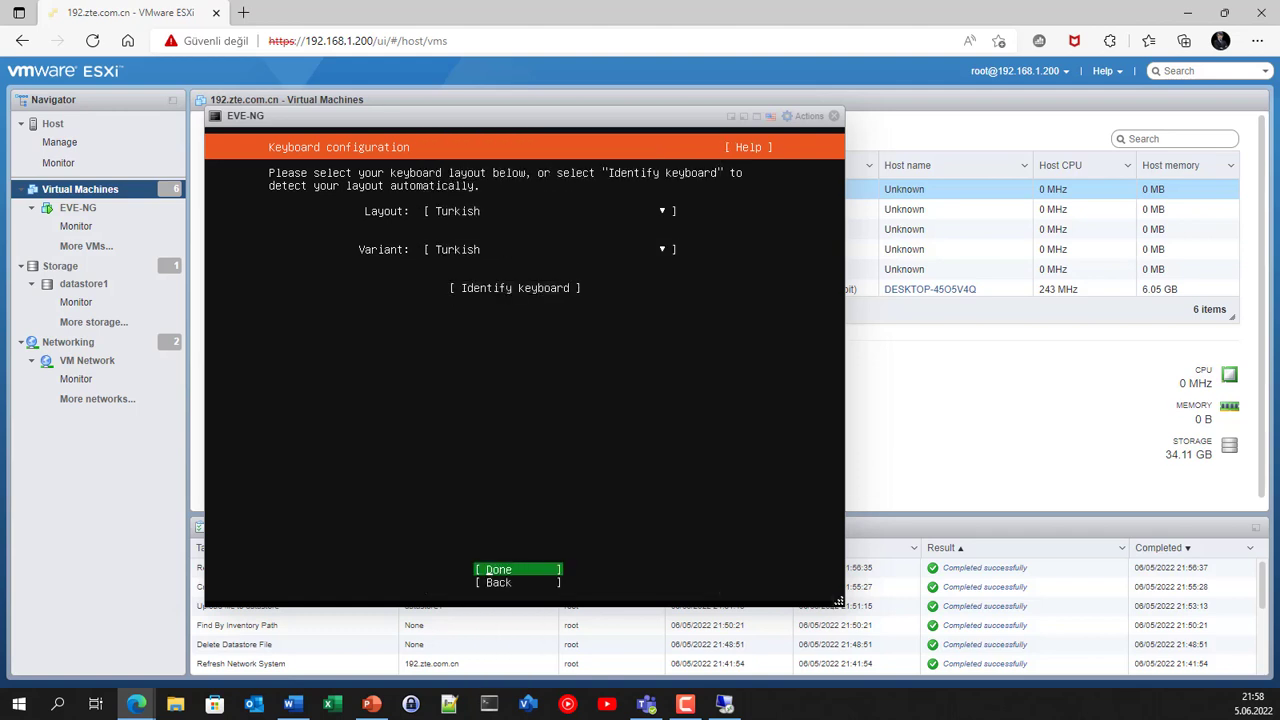
key("Return")
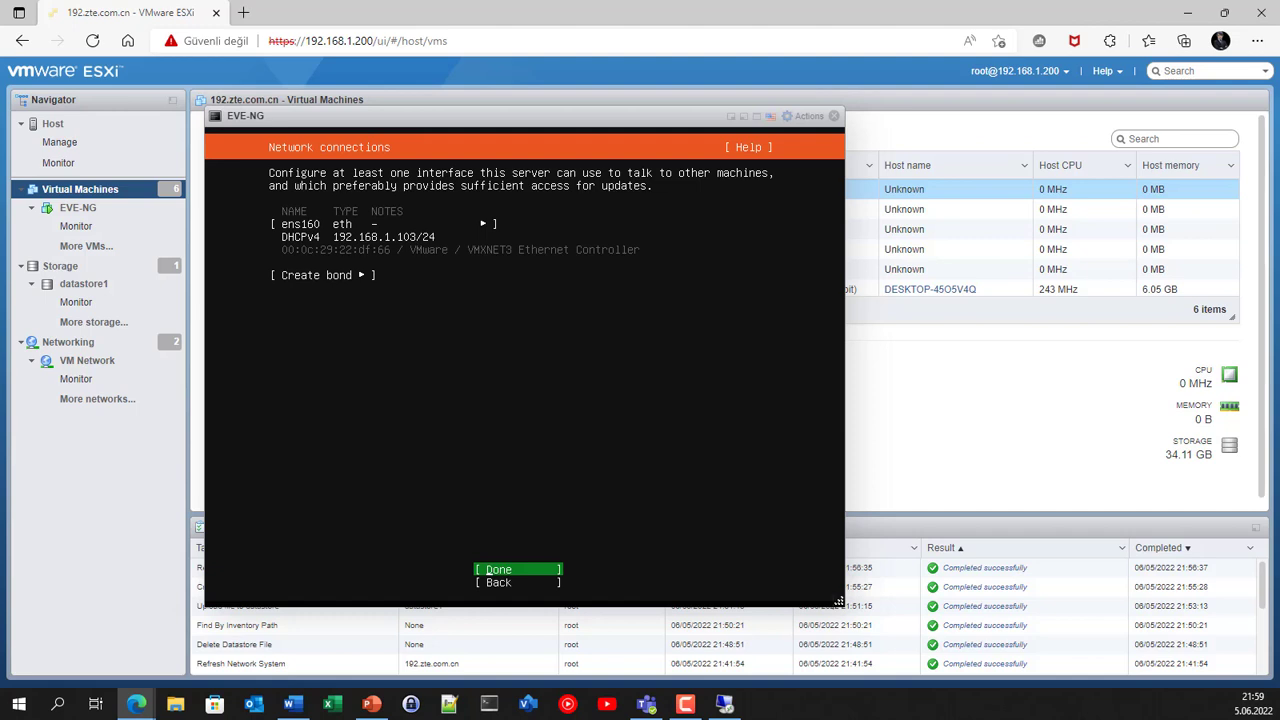
Step: Step ahead to proxy setup, then return to the ens160 interface on the network screen
key("Return")
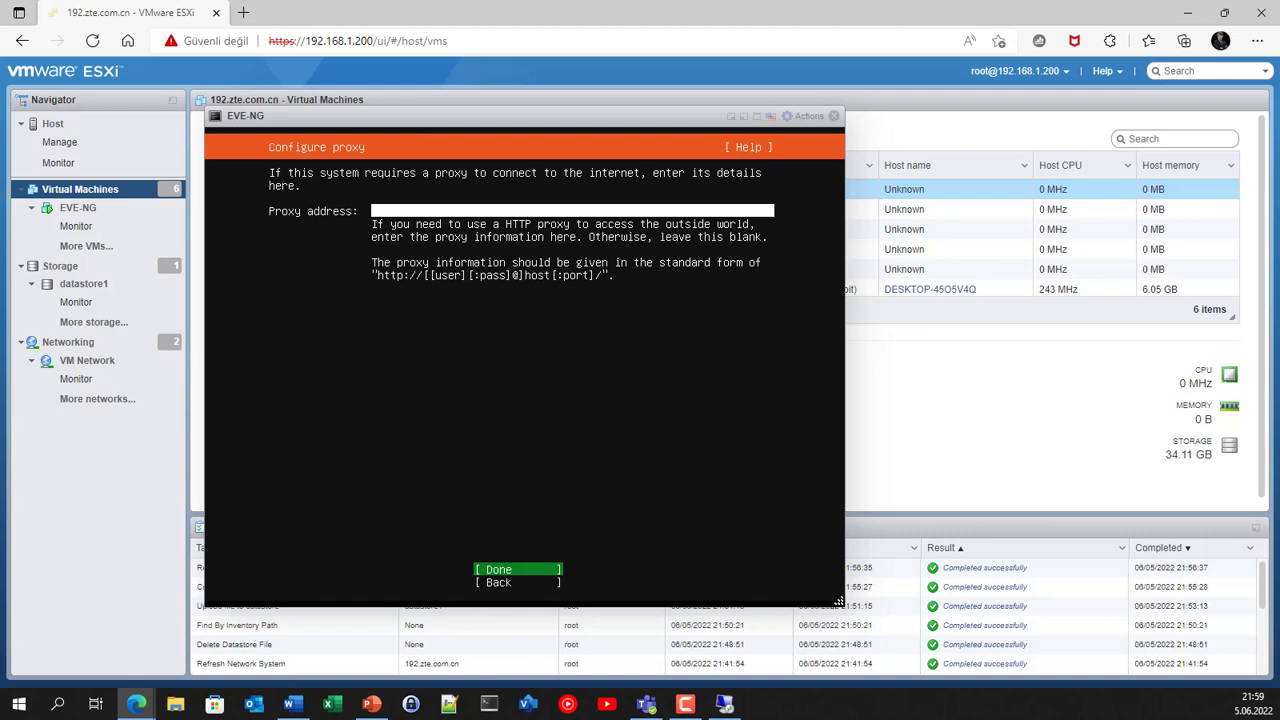
key("Down")
key("Return")
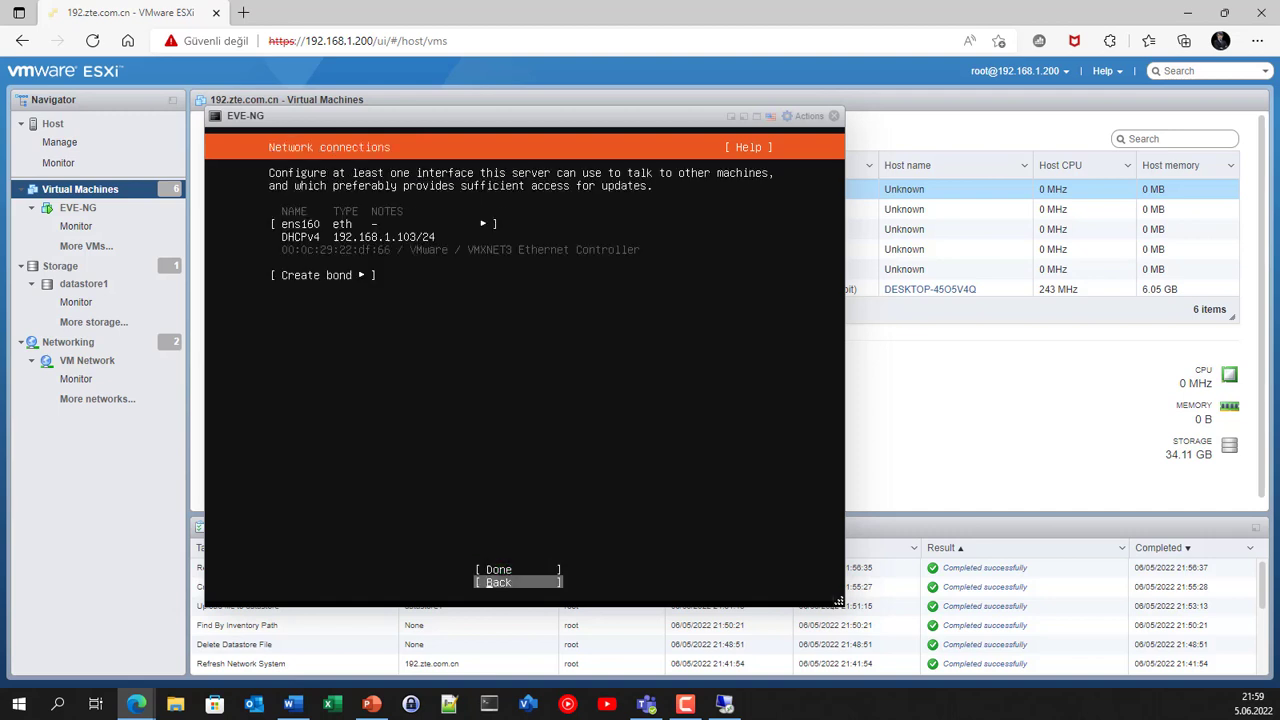
key("Up")
key("Up")
key("Up")
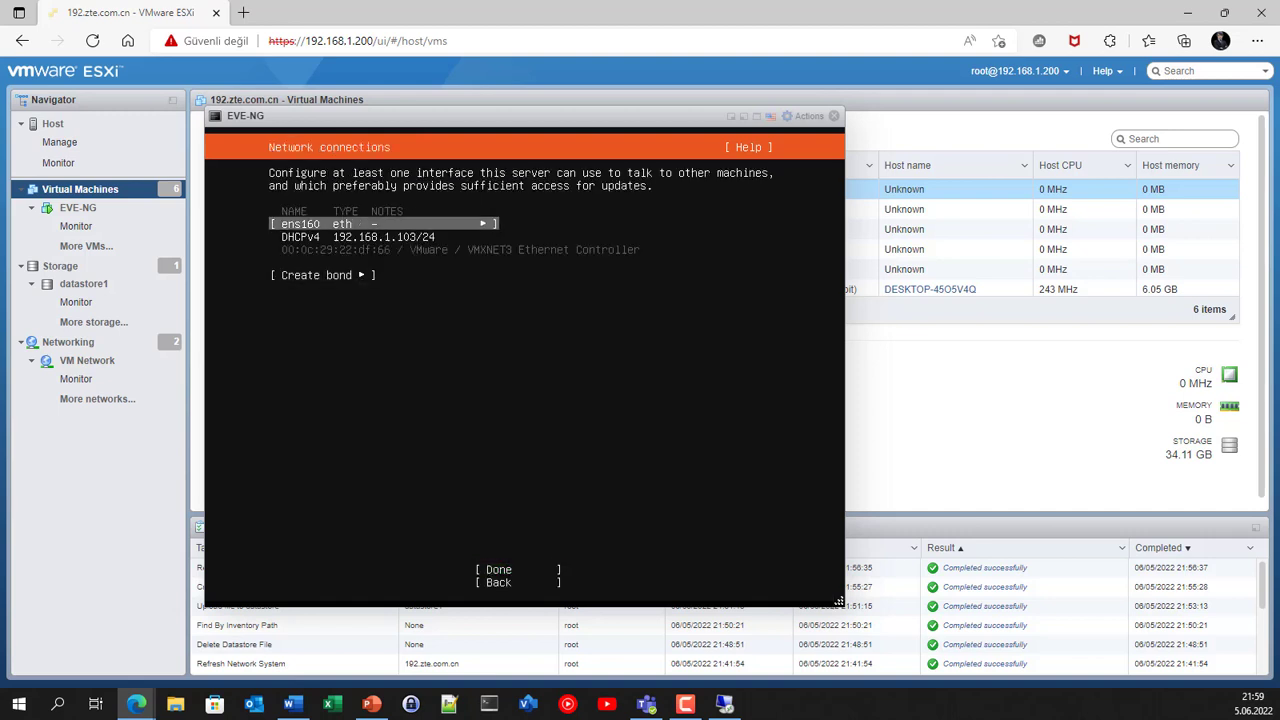
key("Return")
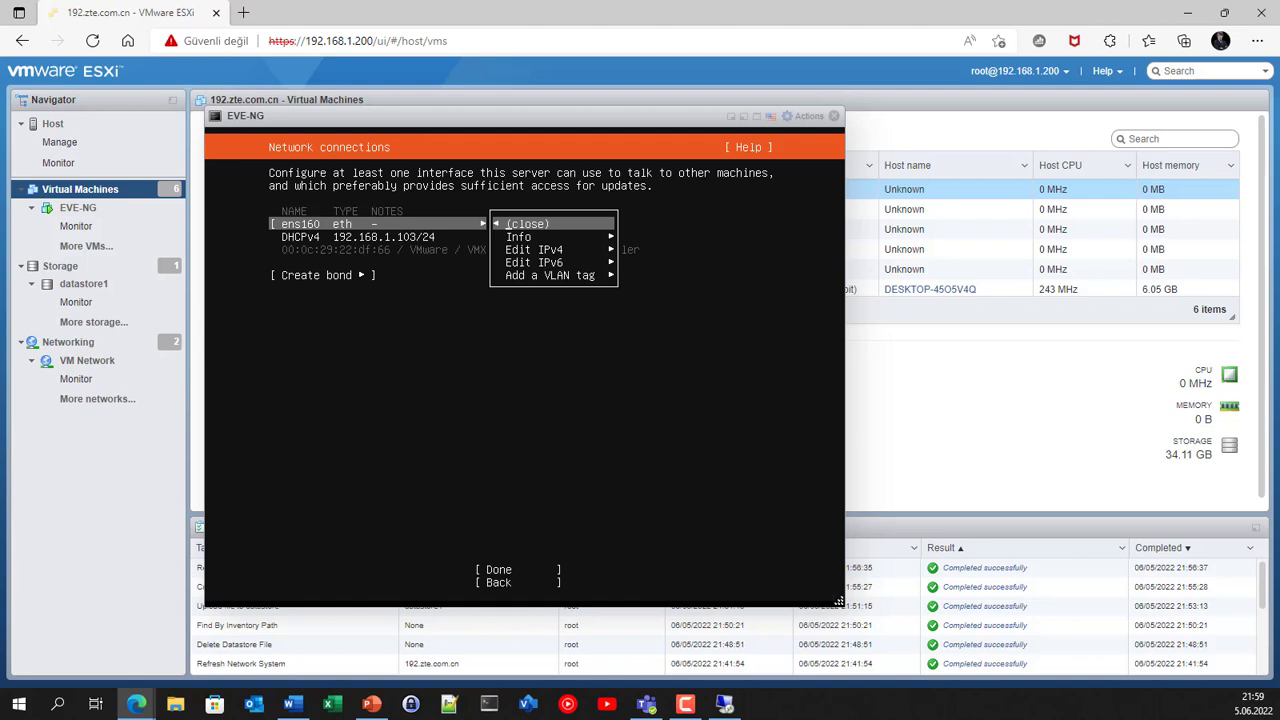
Step: Try Manual IPv4 on ens160, cancel to keep DHCP, and accept the network settings
key("Down")
key("Down")
key("Return")
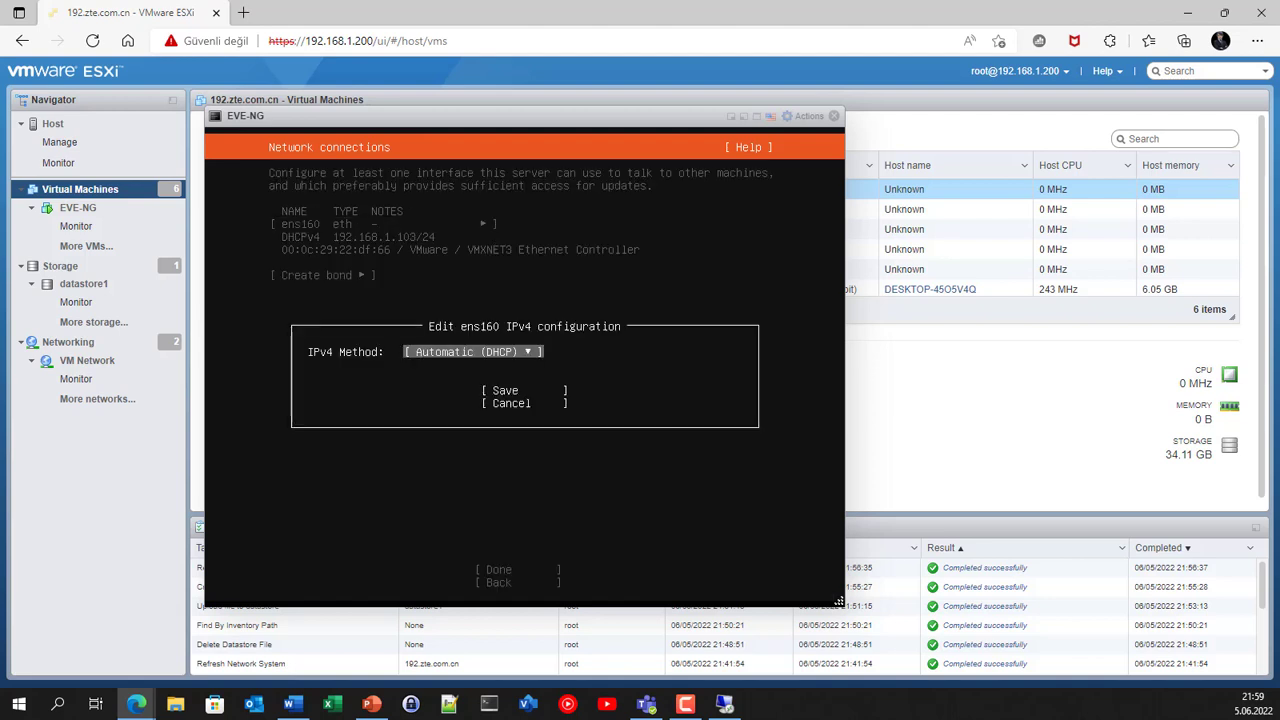
key("Tab")
key("Up")
key("Return")
key("Down")
key("Return")
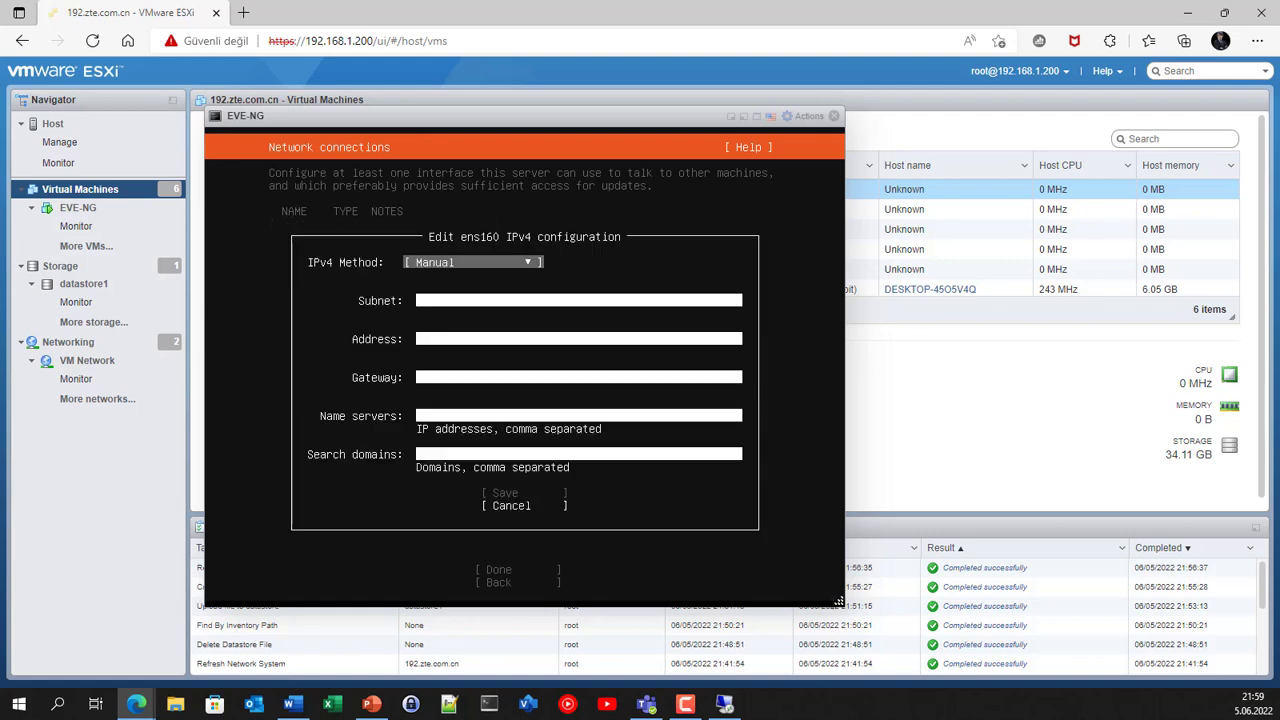
key("Tab")
key("Tab")
key("Tab")
key("Tab")
key("Tab")
key("Tab")
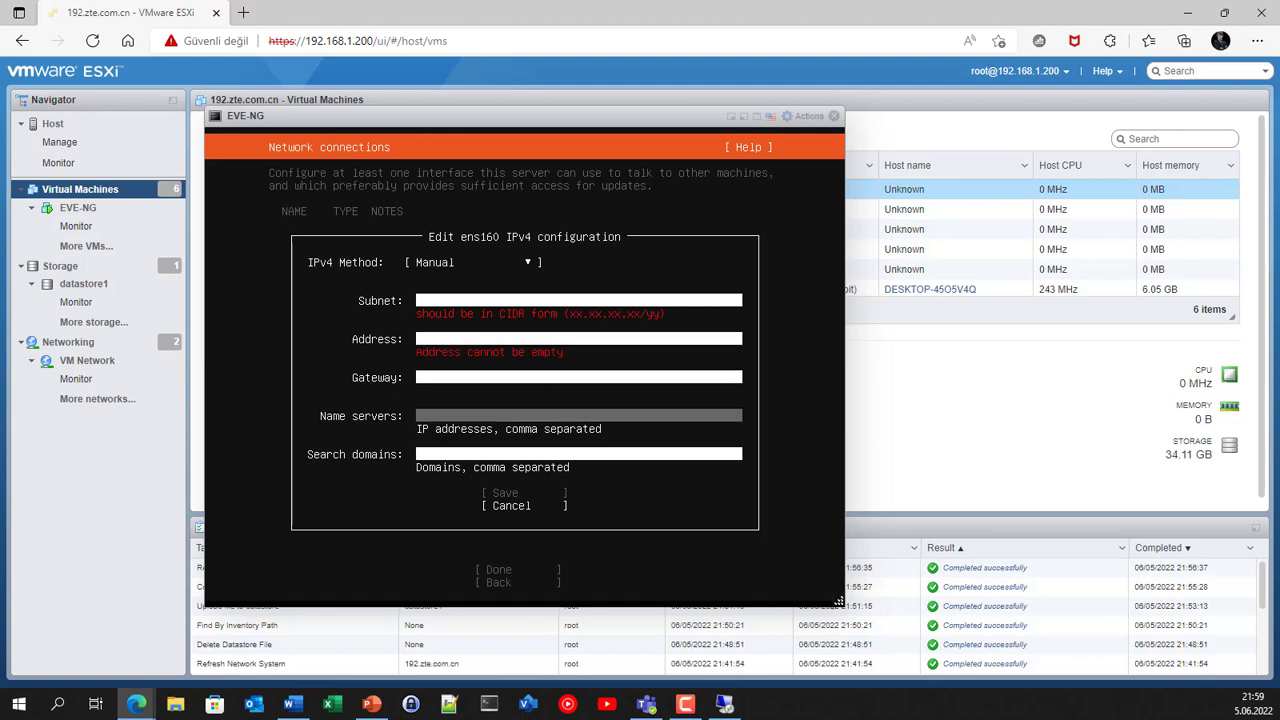
key("Return")
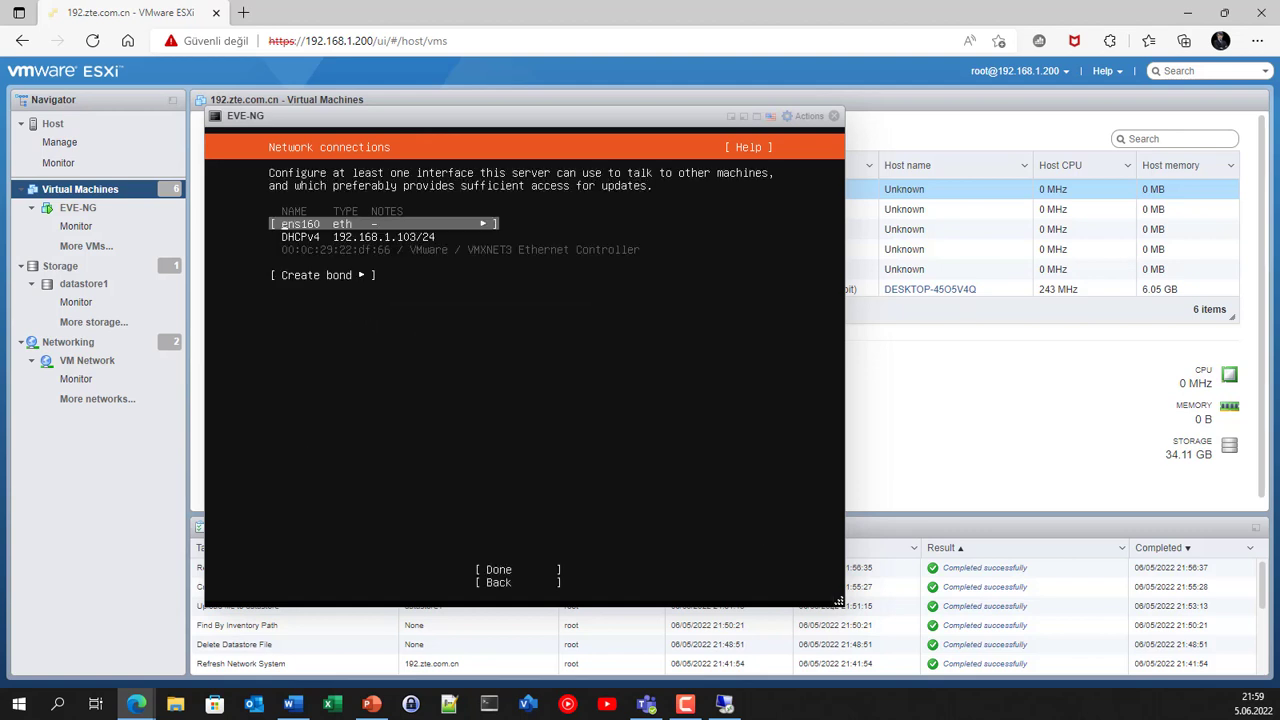
key("Tab")
key("Tab")
key("Return")
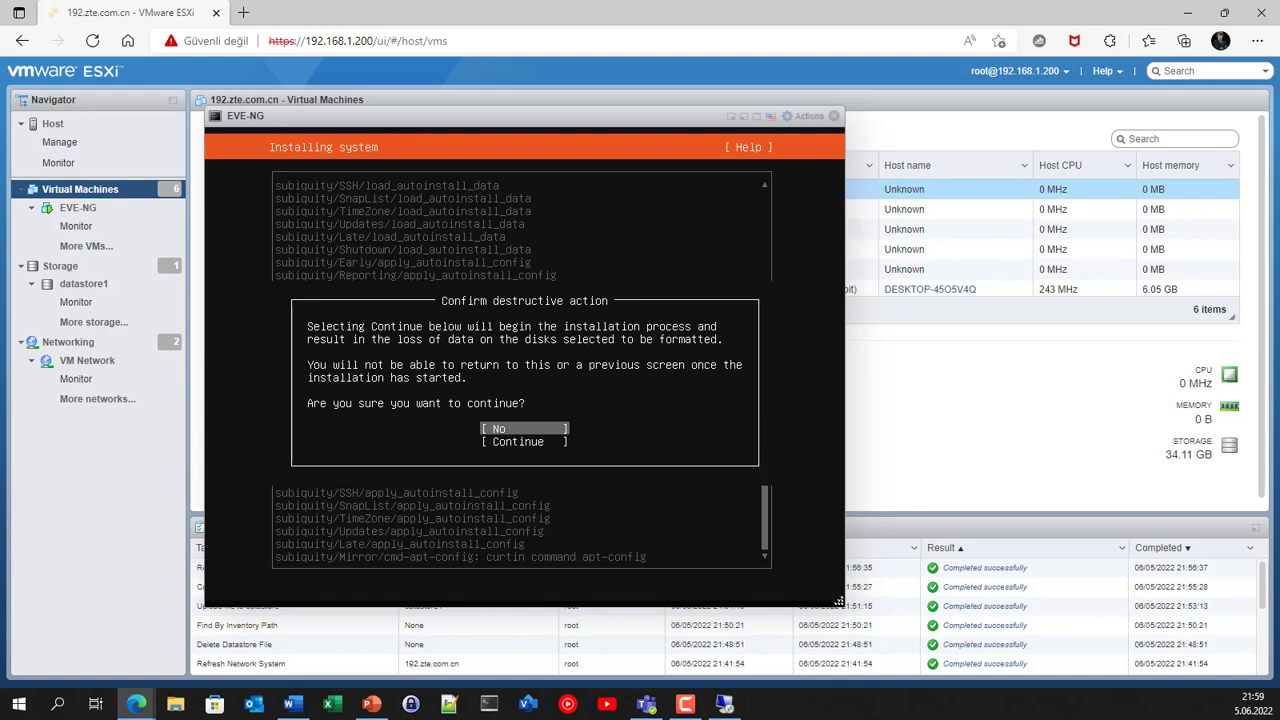
Step: Choose Continue in the destructive-action confirmation and let EVE-NG install to completion
key("Down")
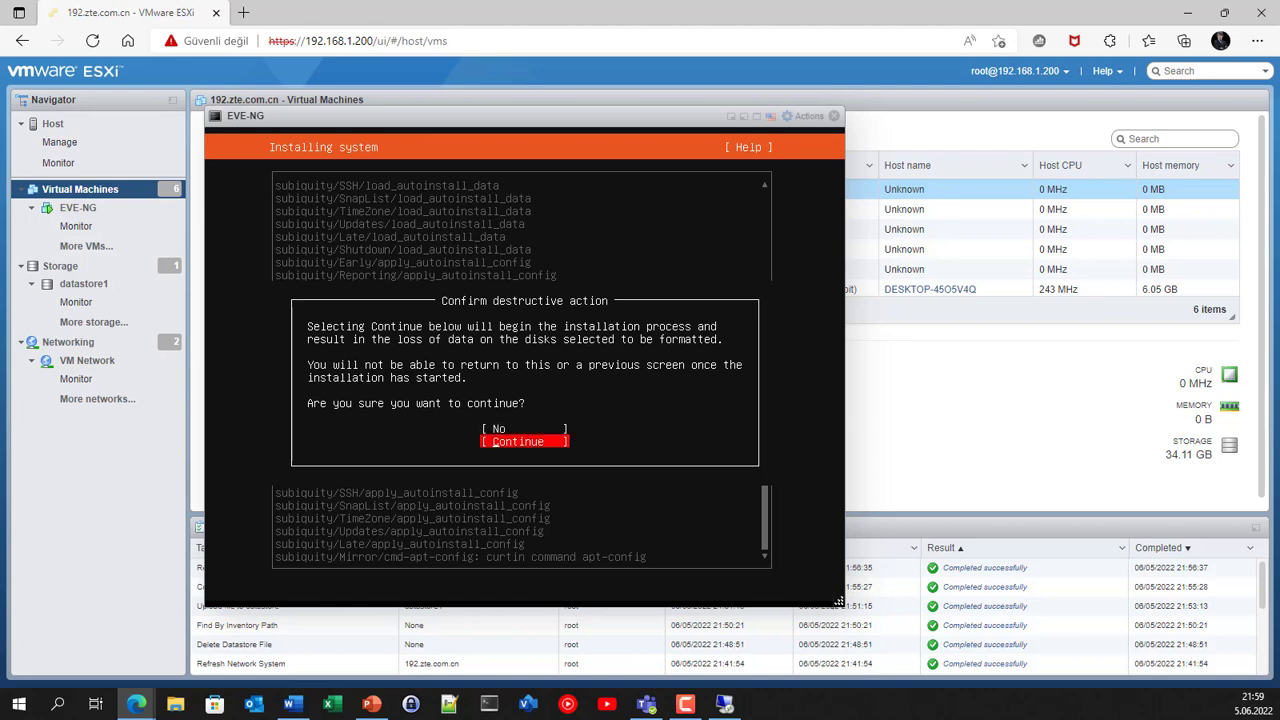
key("Return")
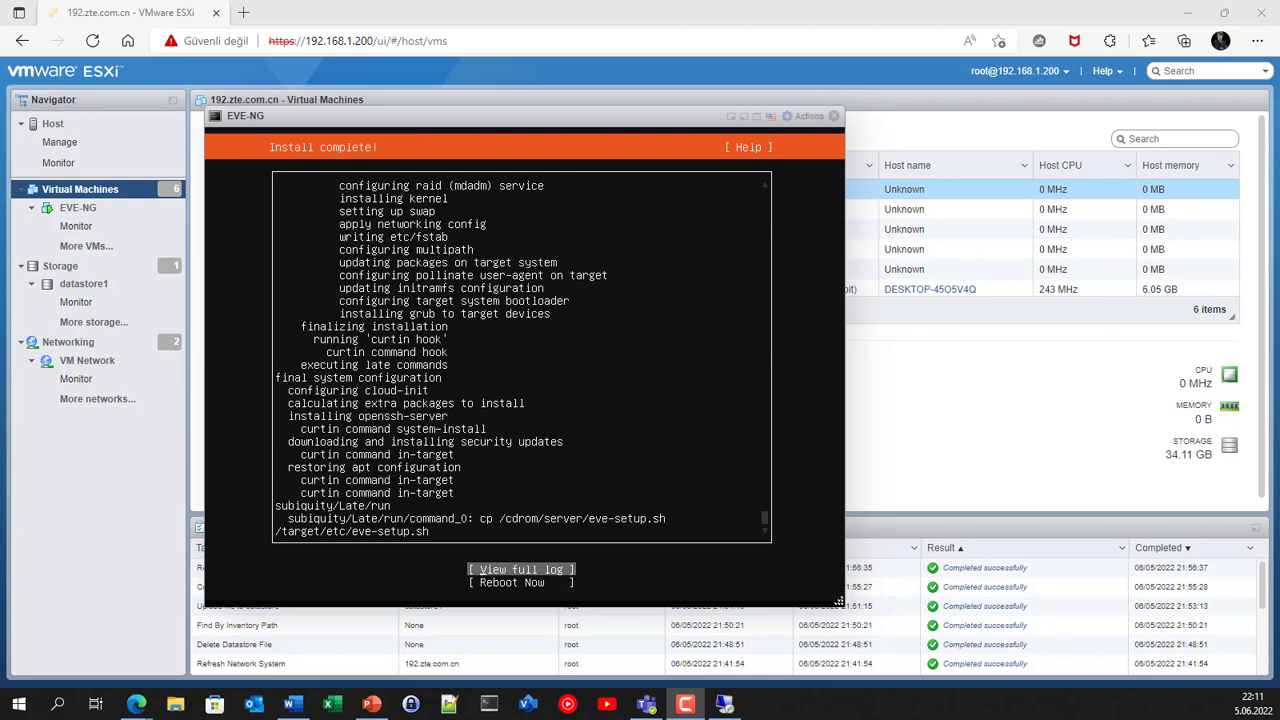
Step: Reboot into the installed EVE-NG system and acknowledge the remove-installation-medium prompt
key("alt+Tab")
key("Down")
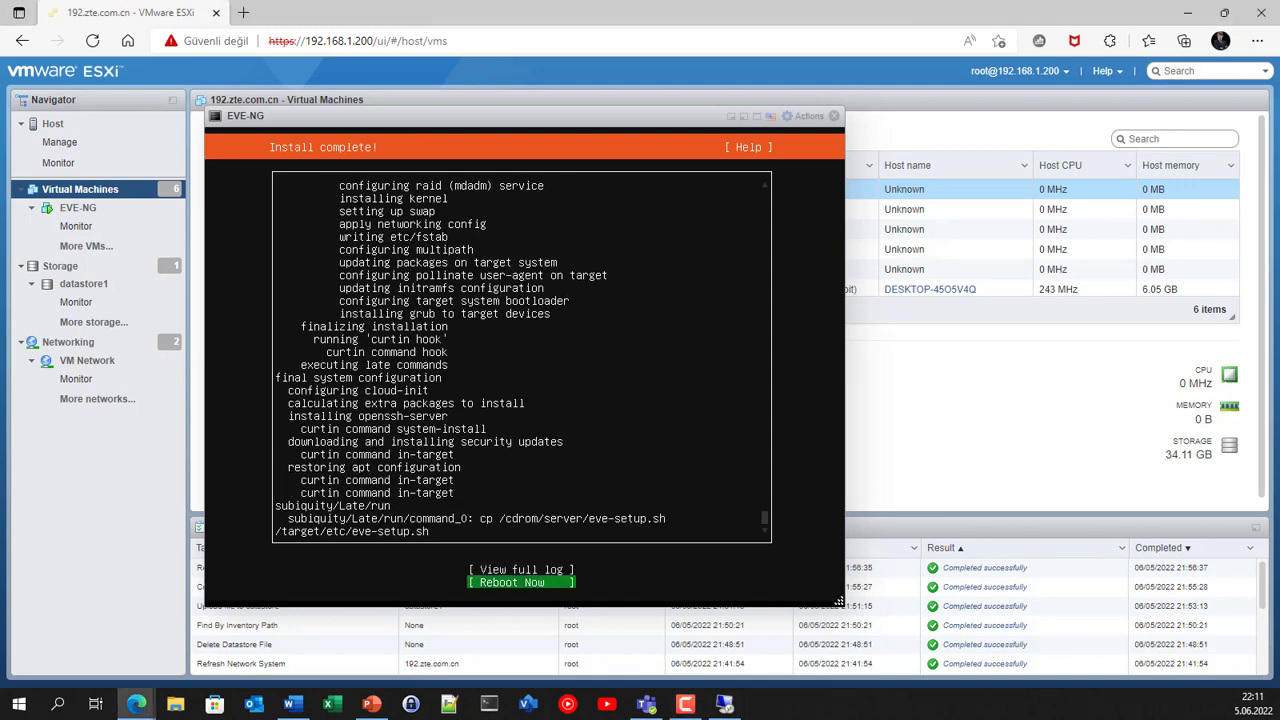
key("Return")
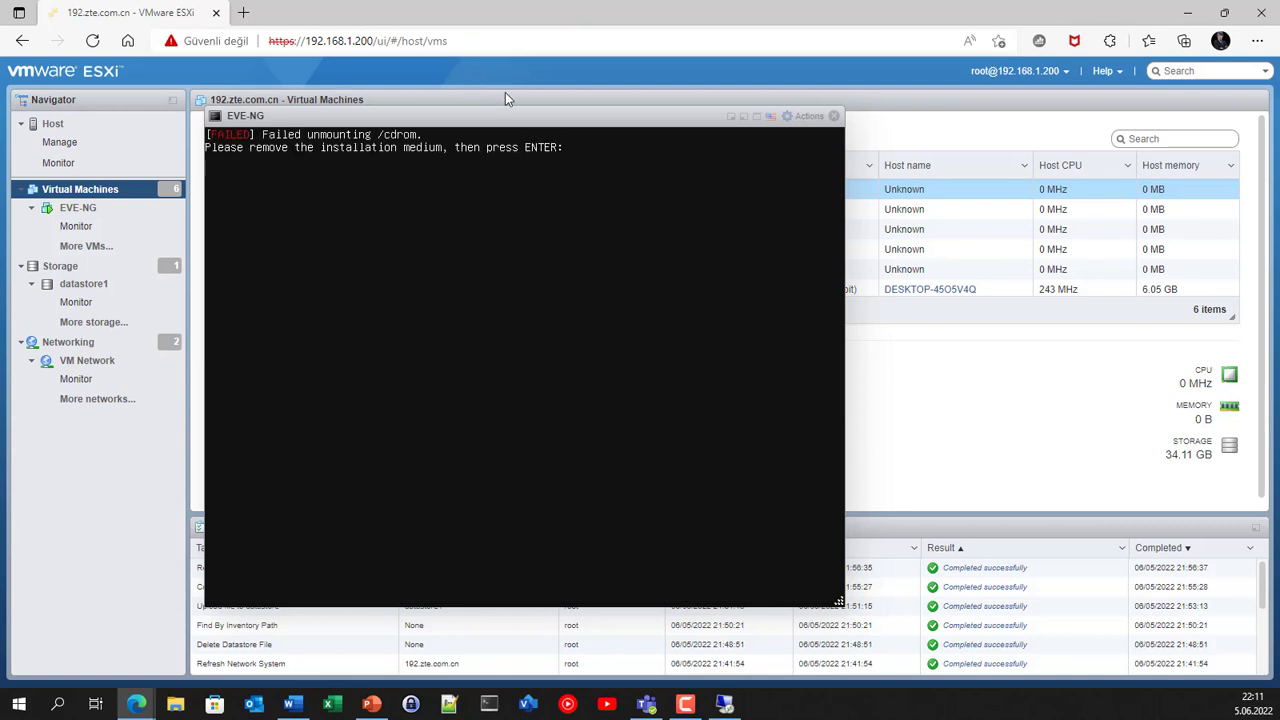
key("Return")
left_click(790, 118)
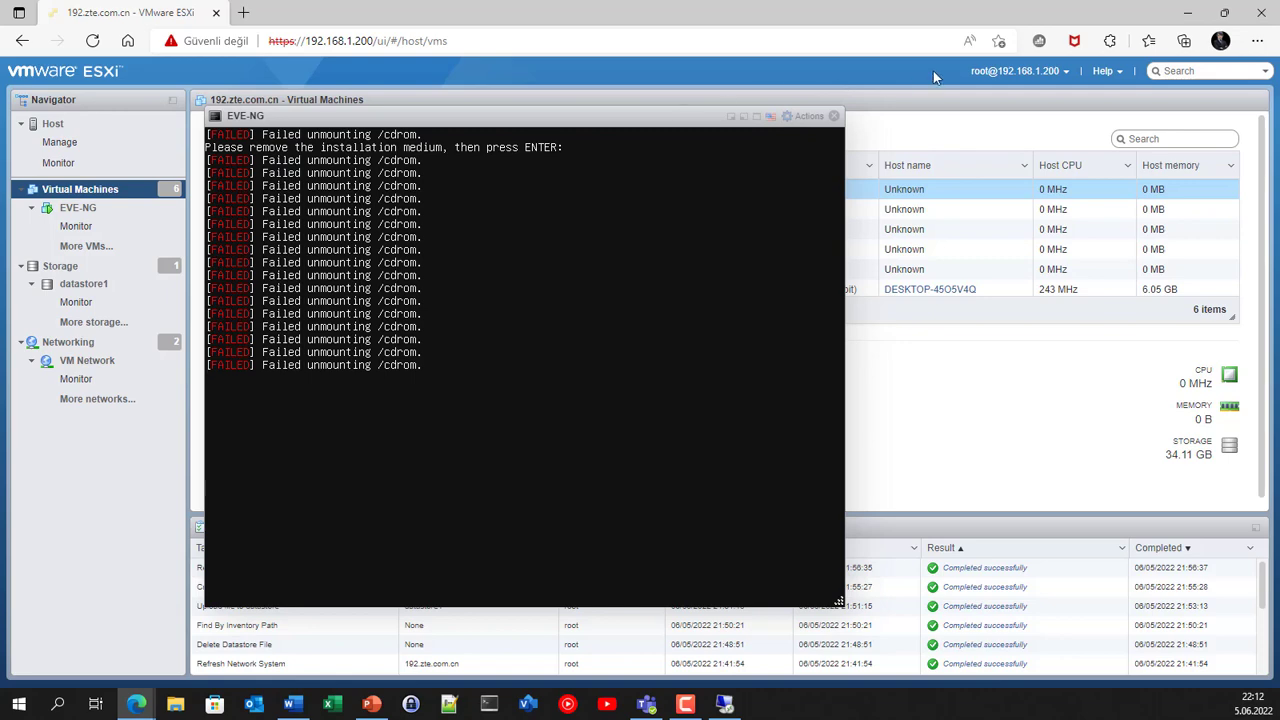
Step: Disconnect the ISO from CD/DVD Drive 1 in the VM's settings and save
left_click(803, 117)
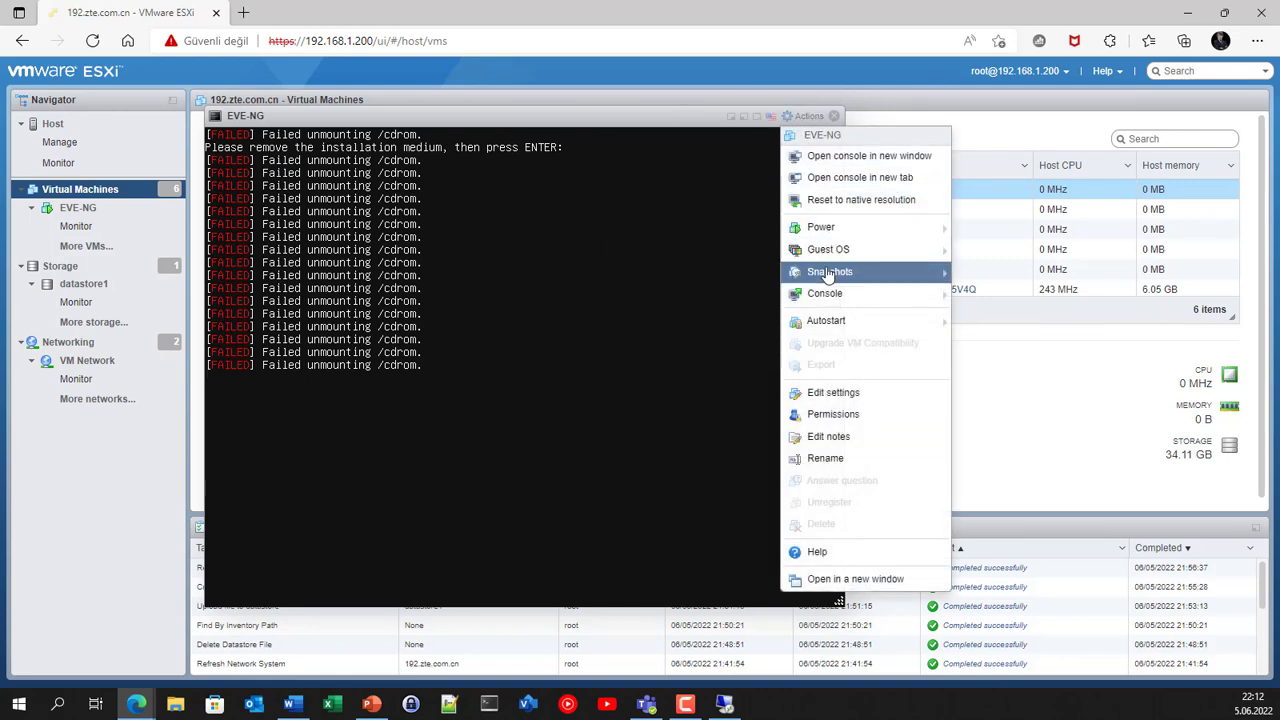
left_click(829, 395)
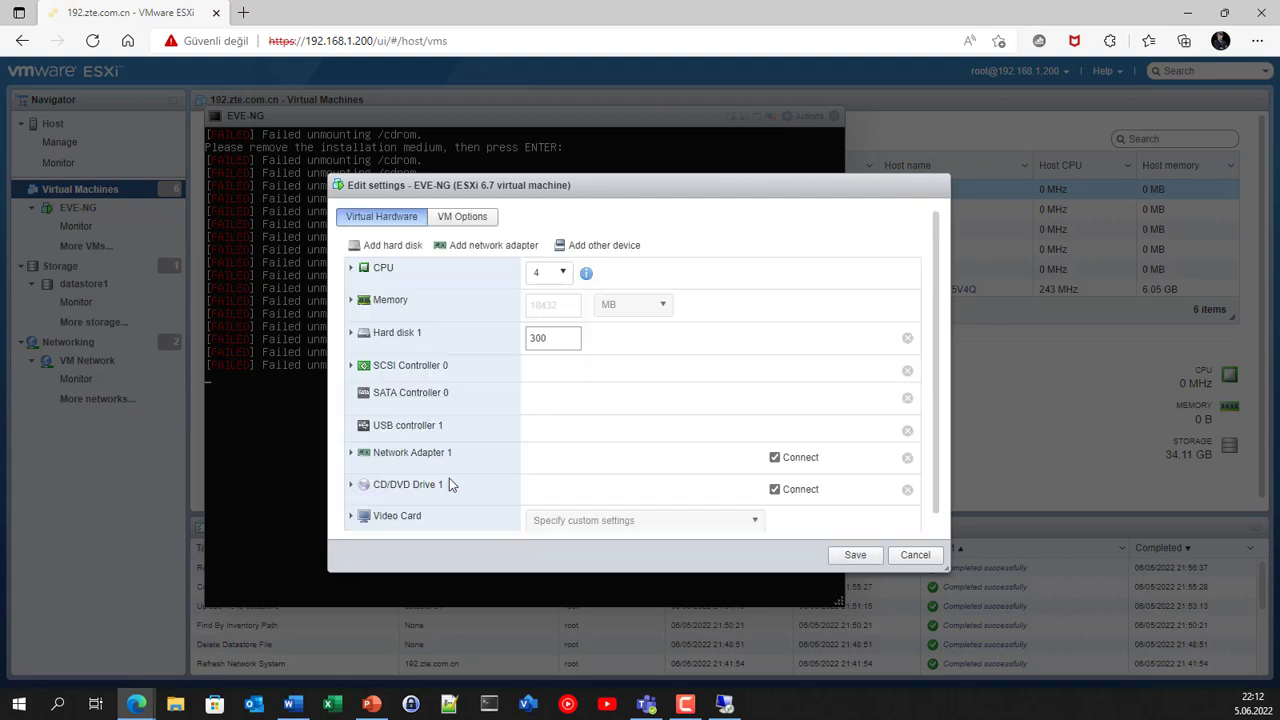
scroll(506, 466, "down", 1)
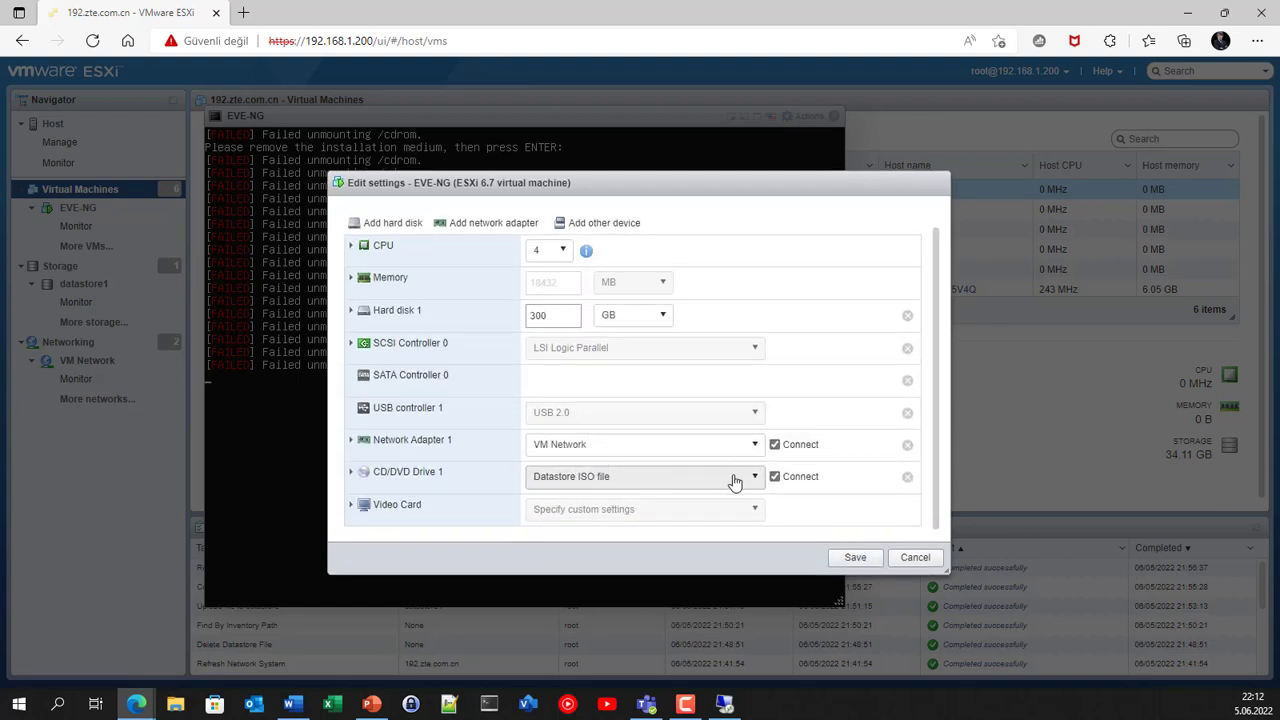
left_click(775, 477)
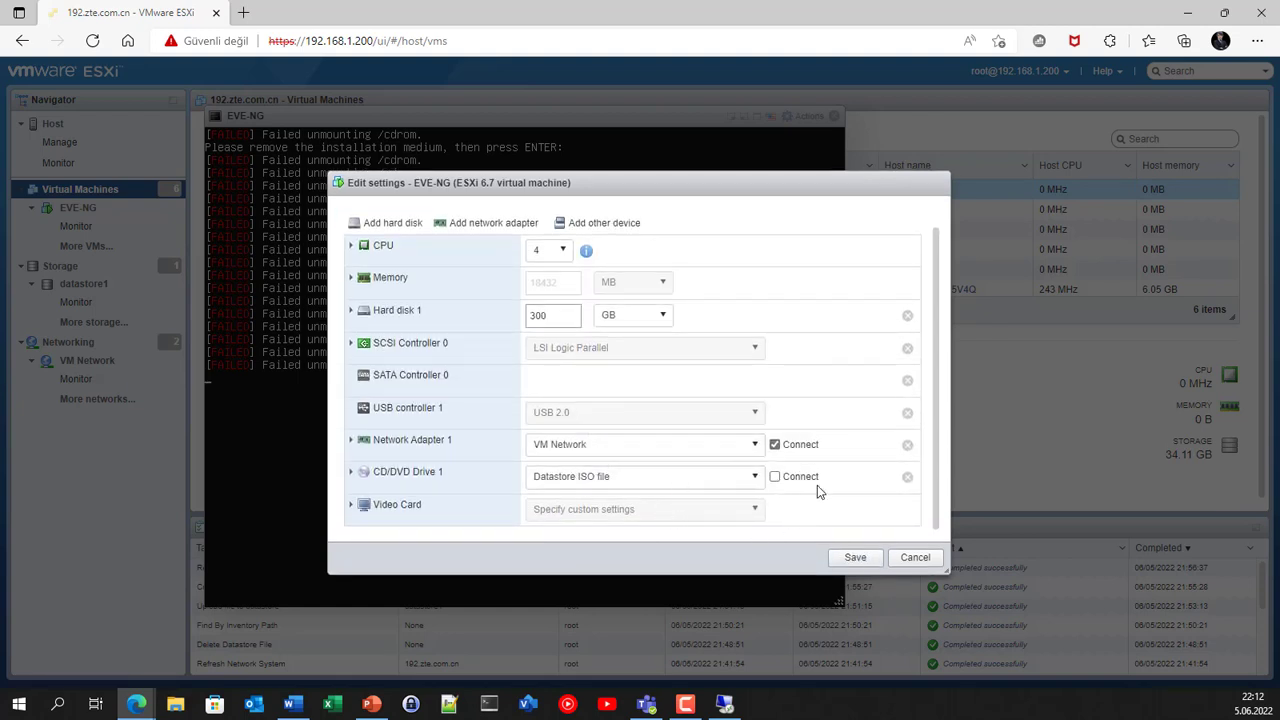
left_click(855, 558)
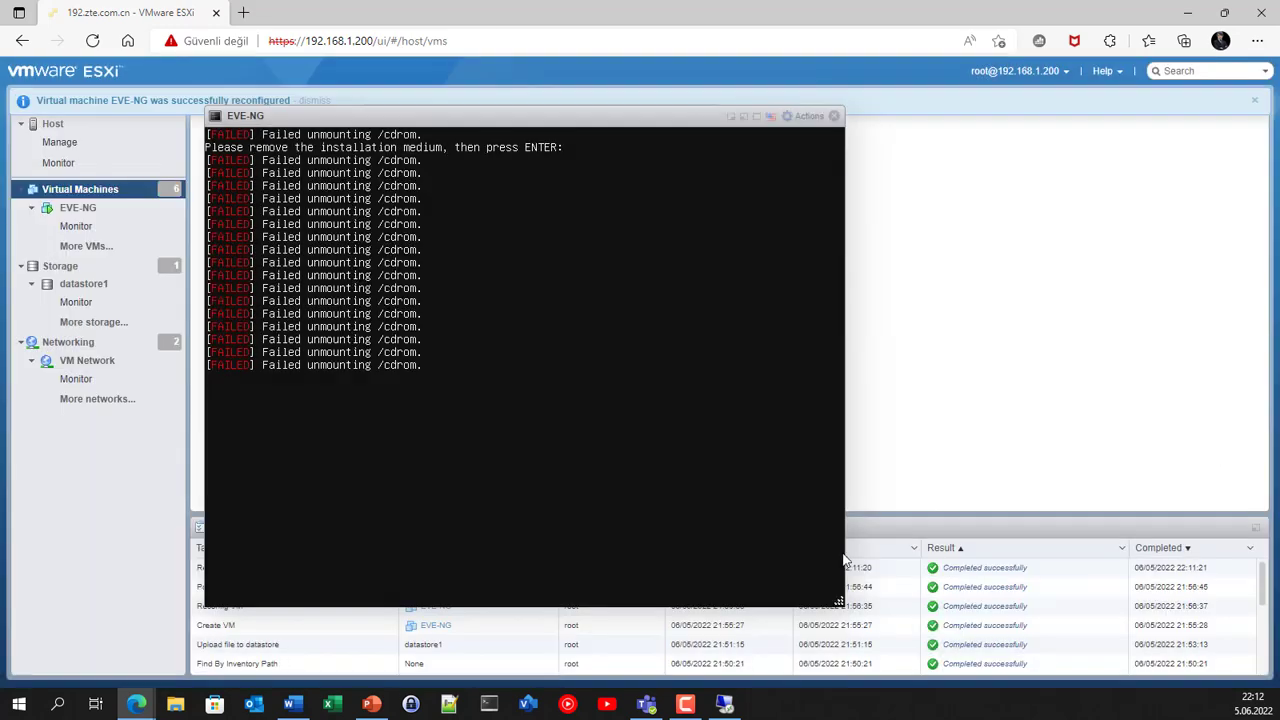
mouse_move(838, 602)
left_mouse_down()
mouse_move(714, 500)
mouse_move(777, 520)
mouse_move(708, 507)
mouse_move(839, 602)
left_mouse_up()
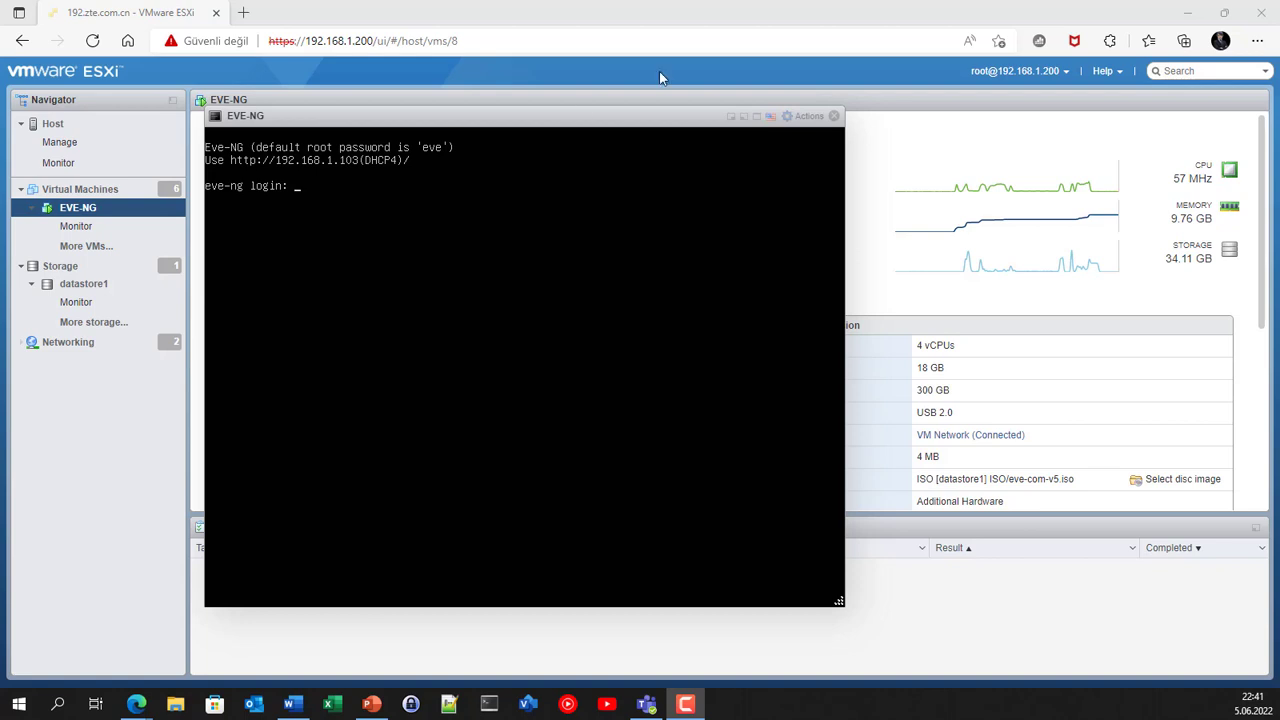
Step: Load the EVE-NG web UI at 192.168.1.103 in a new browser tab
left_click(243, 12)
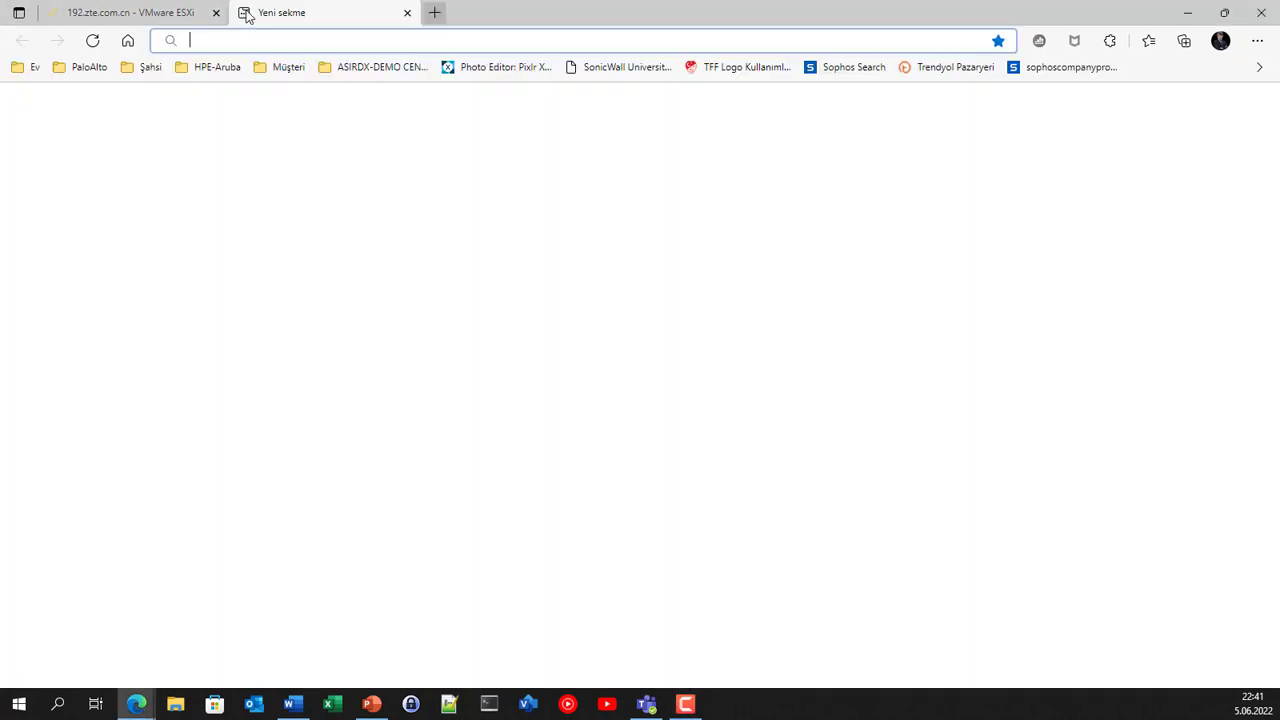
type("192.168.1")
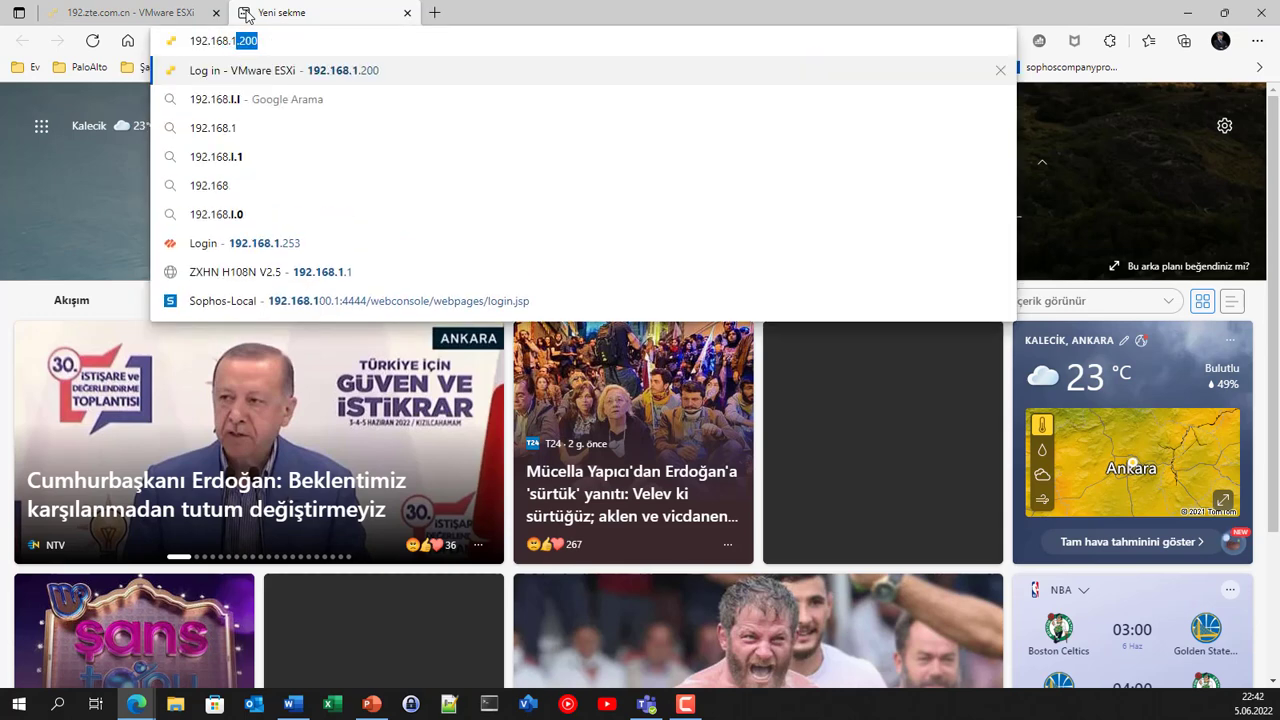
type(".103")
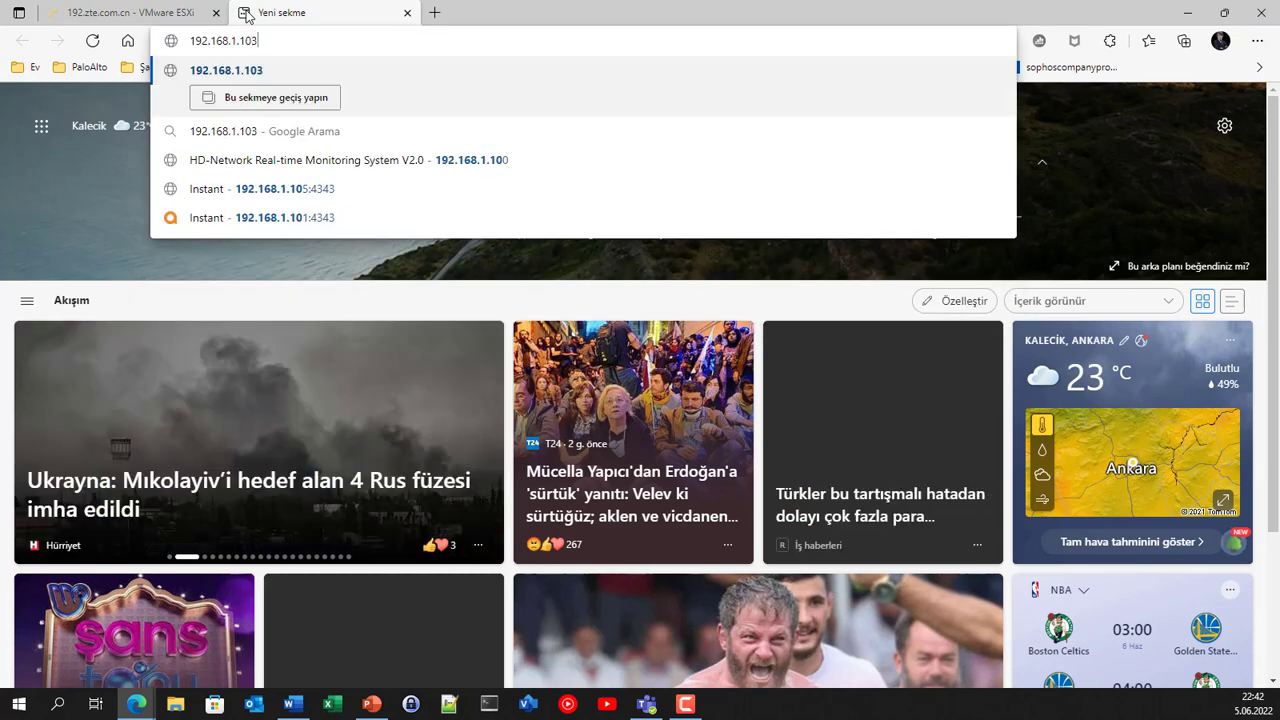
key("Return")
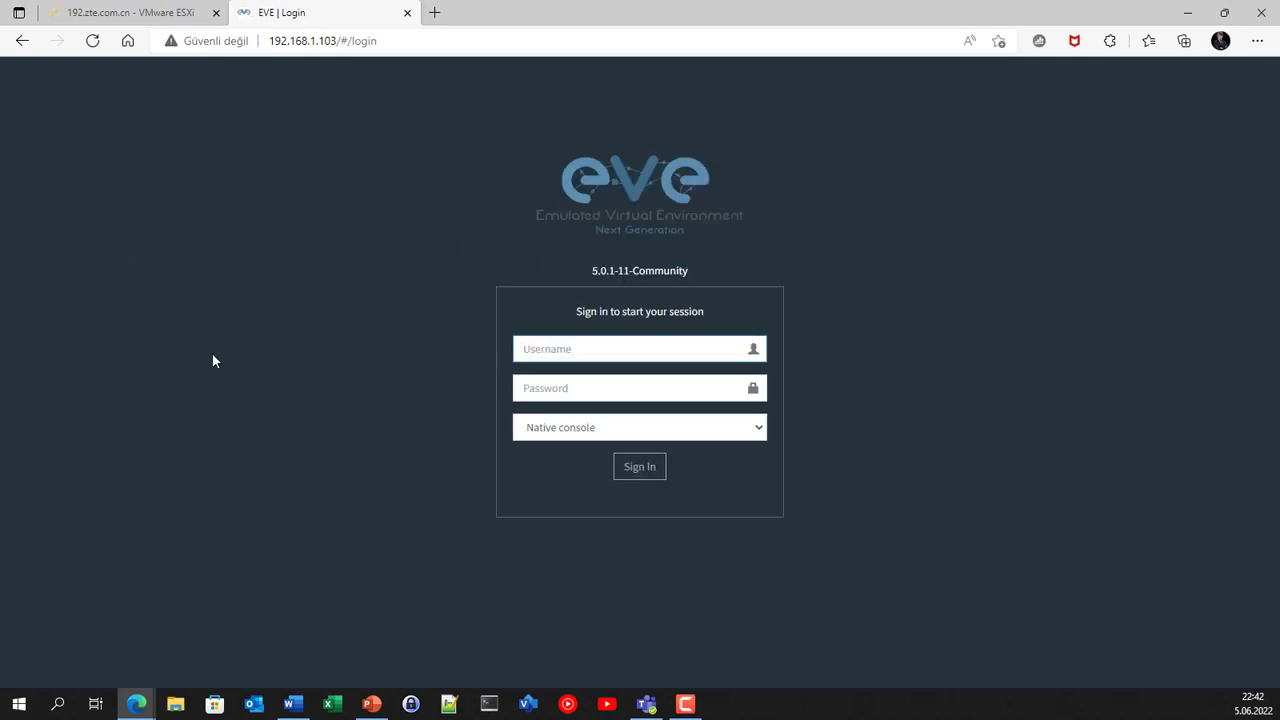
Step: Sign in as admin with the admin password and Html5 console, declining to save the password
type("admin")
key("Tab")
type("eve")
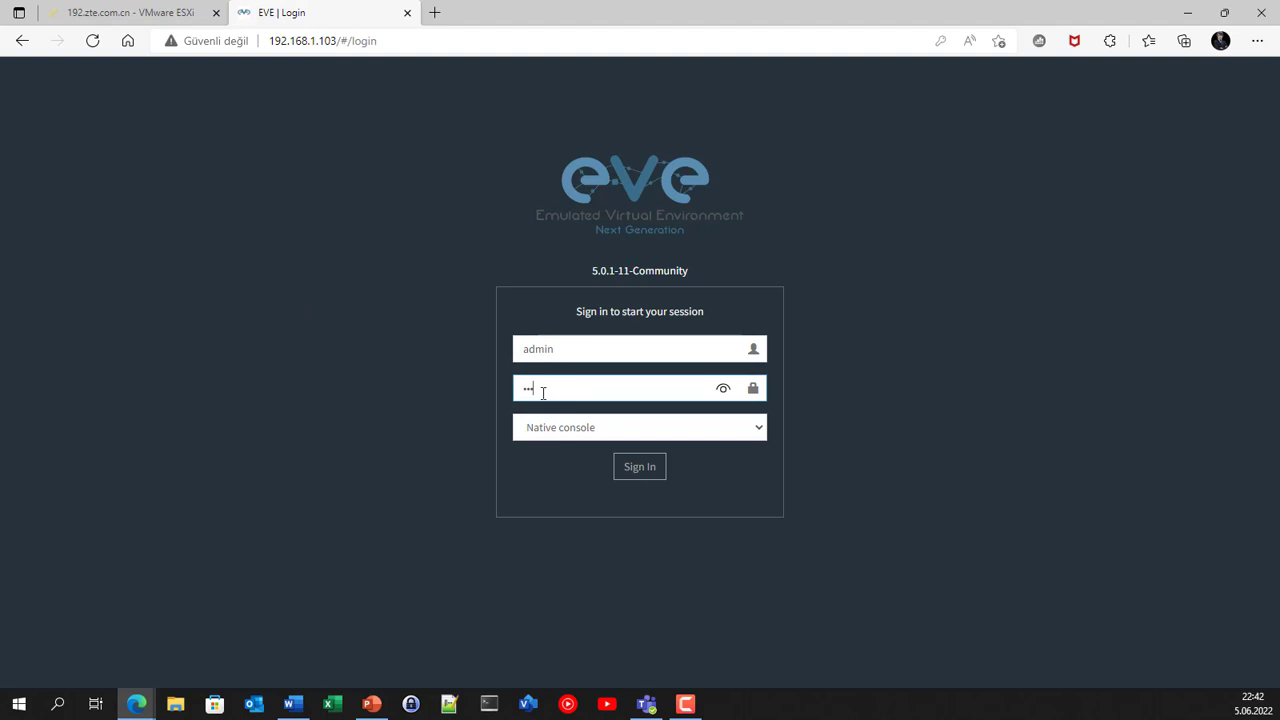
left_click(576, 432)
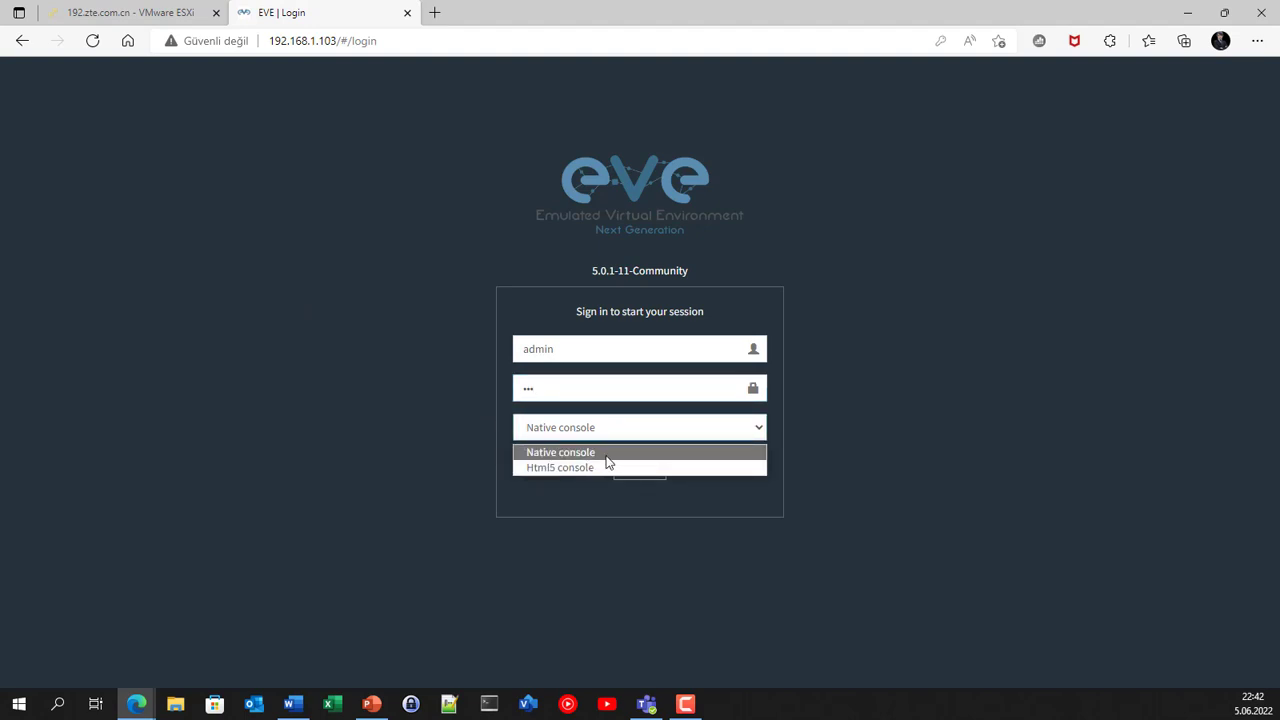
left_click(584, 467)
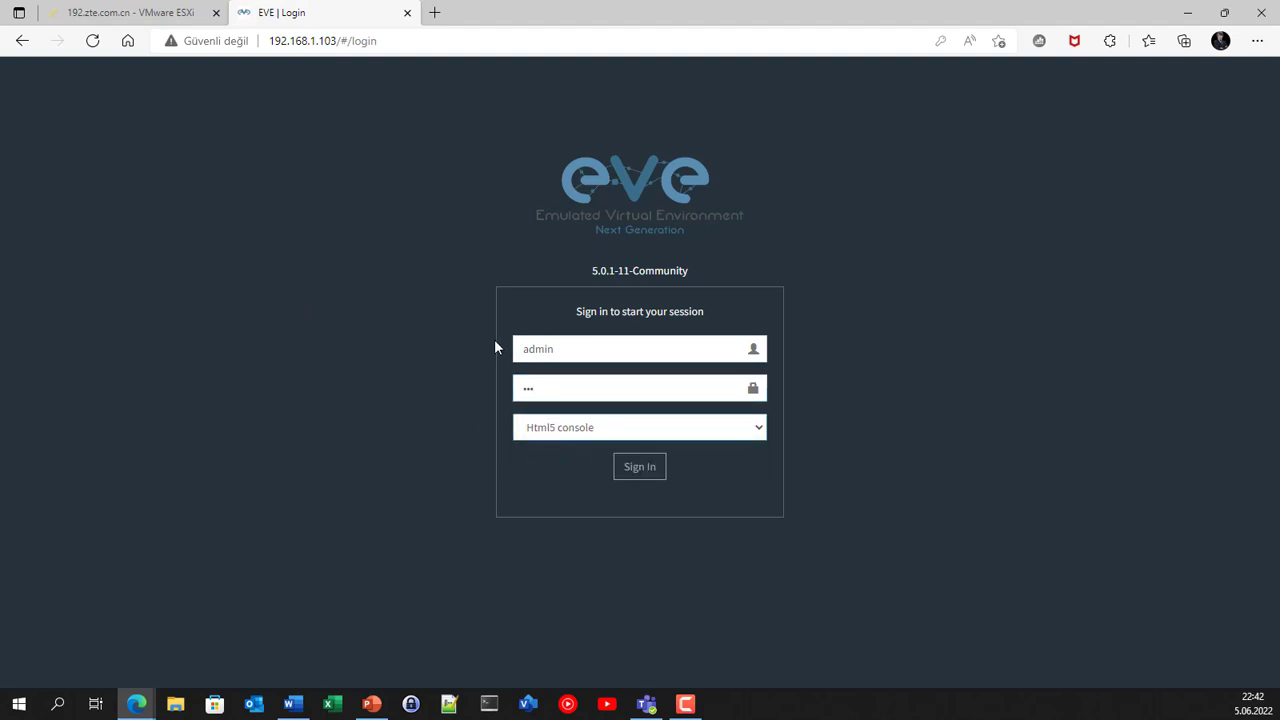
left_click(641, 470)
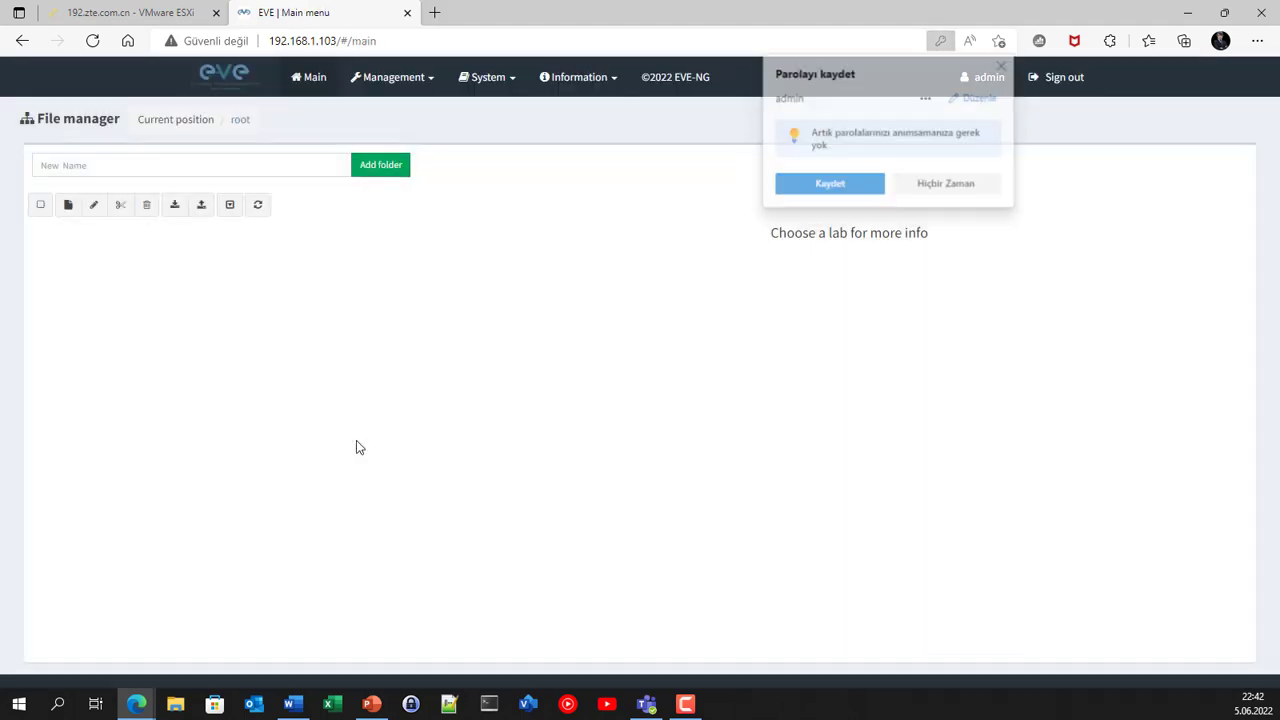
left_click(931, 188)
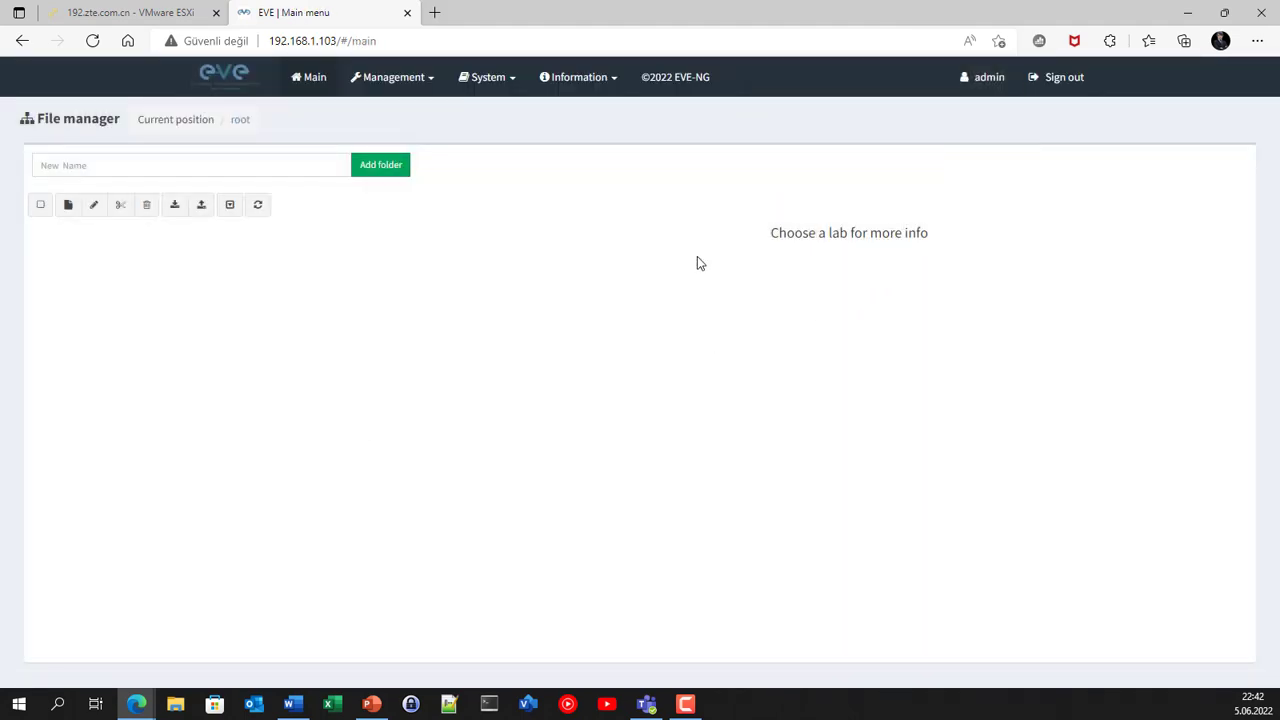